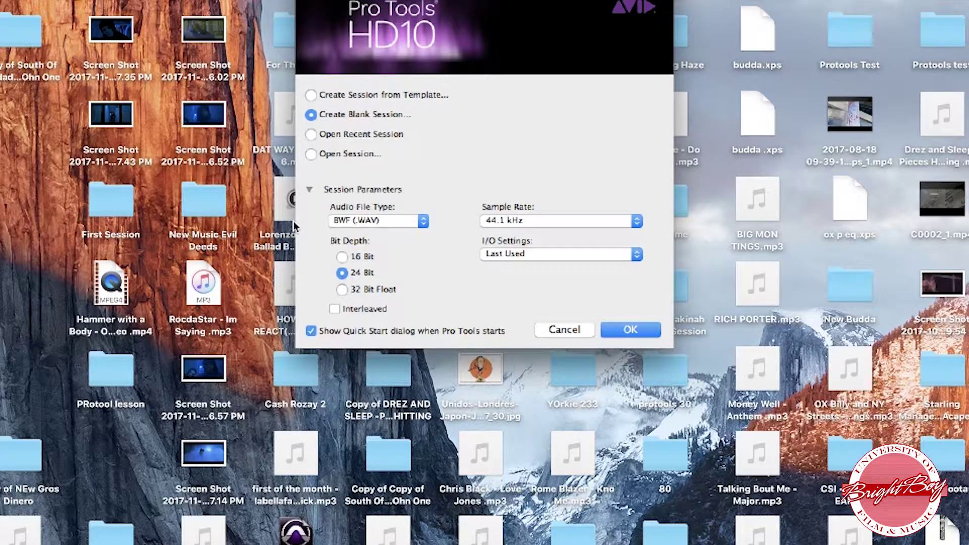
Try AIFF as the session file type, then switch back to BWF (.WAV).
{"action": "left_click", "coordinate": [404, 221]}
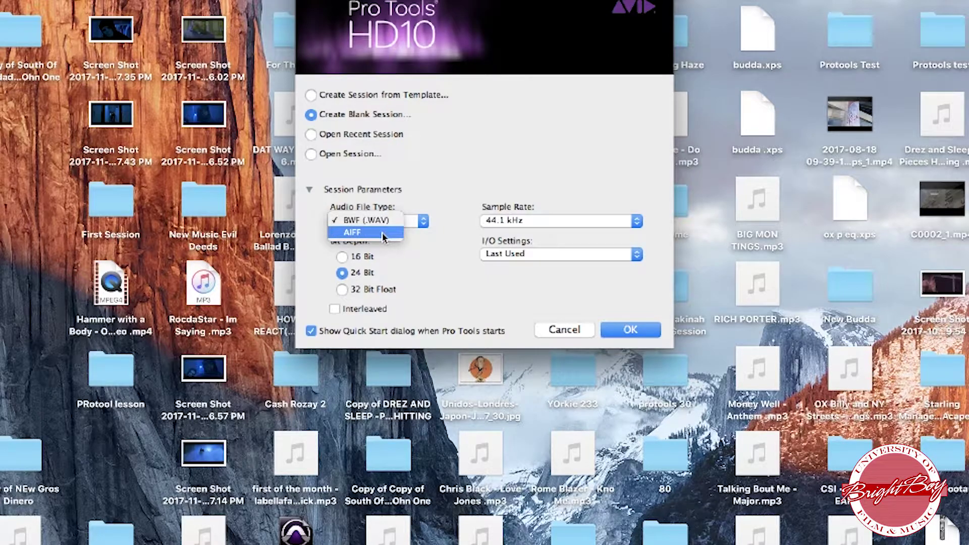
{"action": "left_click", "coordinate": [382, 234]}
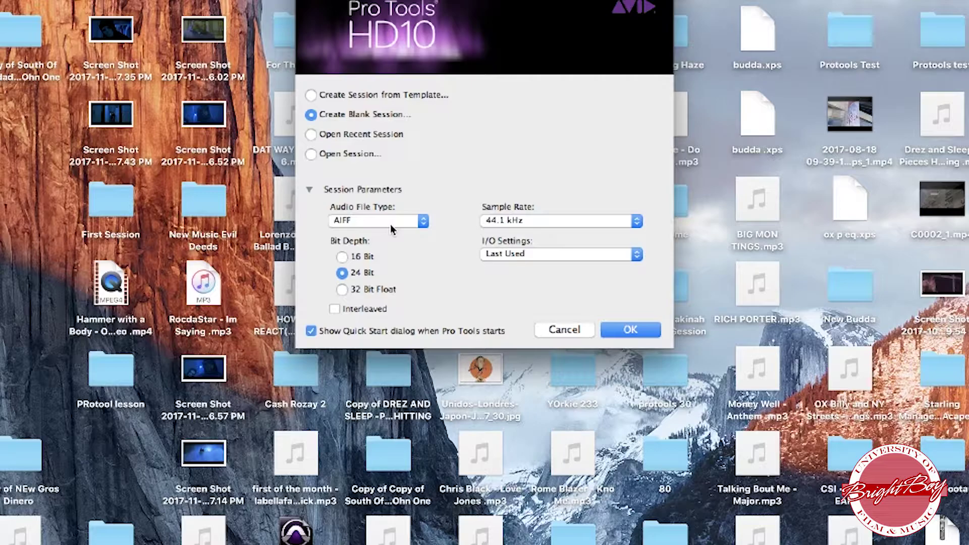
{"action": "left_click", "coordinate": [391, 227]}
{"action": "left_click", "coordinate": [389, 207]}
Toggle the Interleaved option on and off, leaving it off.
{"action": "left_click", "coordinate": [334, 309]}
{"action": "left_click", "coordinate": [335, 313]}
{"action": "left_click", "coordinate": [335, 310]}
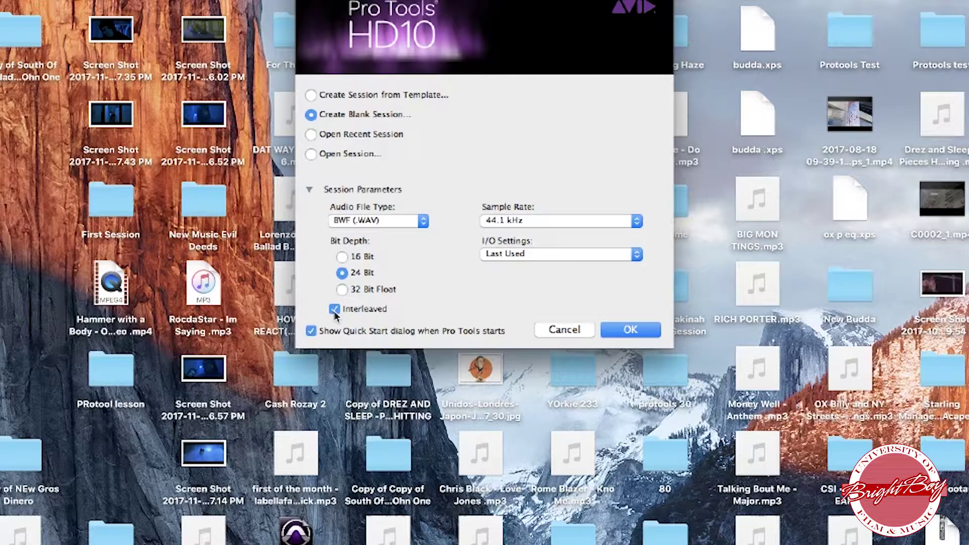
{"action": "left_click", "coordinate": [335, 312]}
Try a 96 kHz sample rate, return to 44.1 kHz, and list the I/O Settings presets.
{"action": "left_click", "coordinate": [527, 222]}
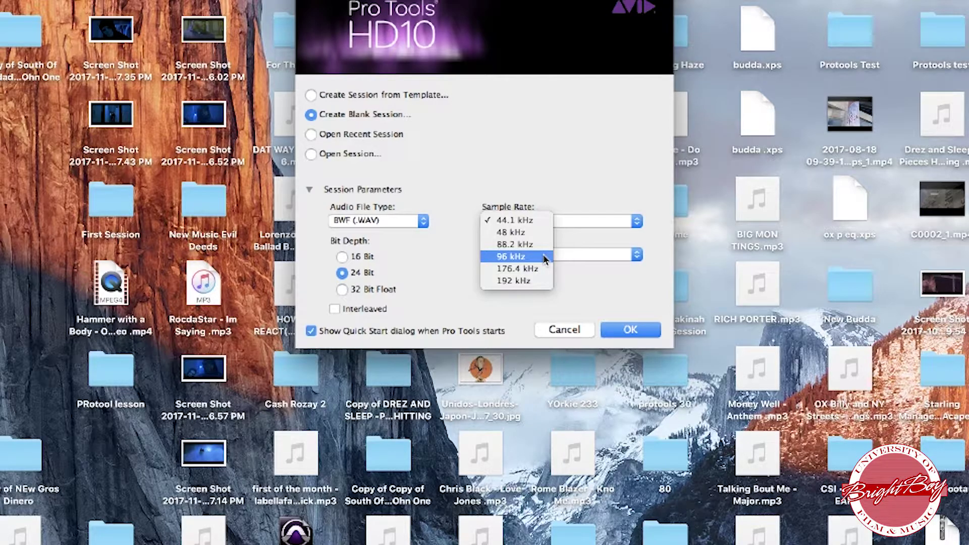
{"action": "left_click", "coordinate": [579, 230]}
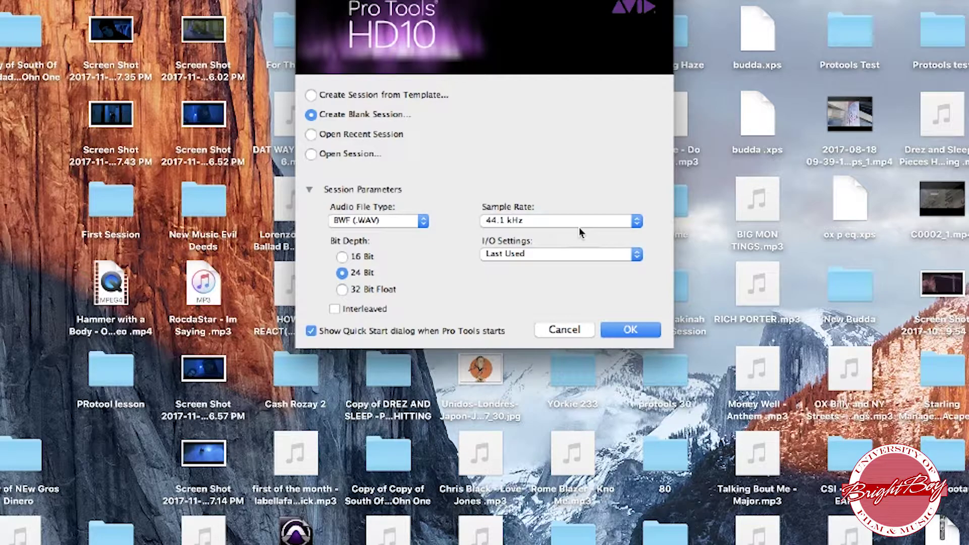
{"action": "left_click", "coordinate": [545, 220]}
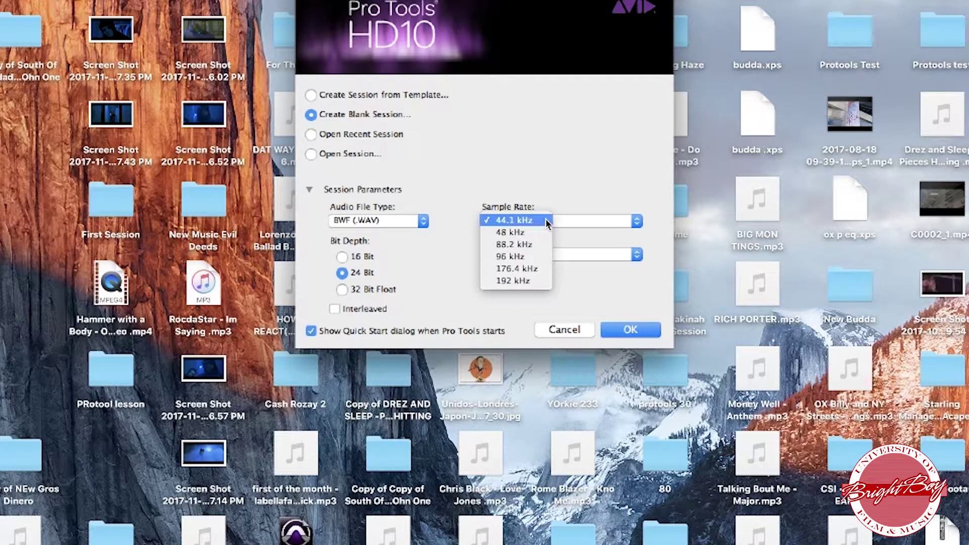
{"action": "left_click", "coordinate": [535, 257]}
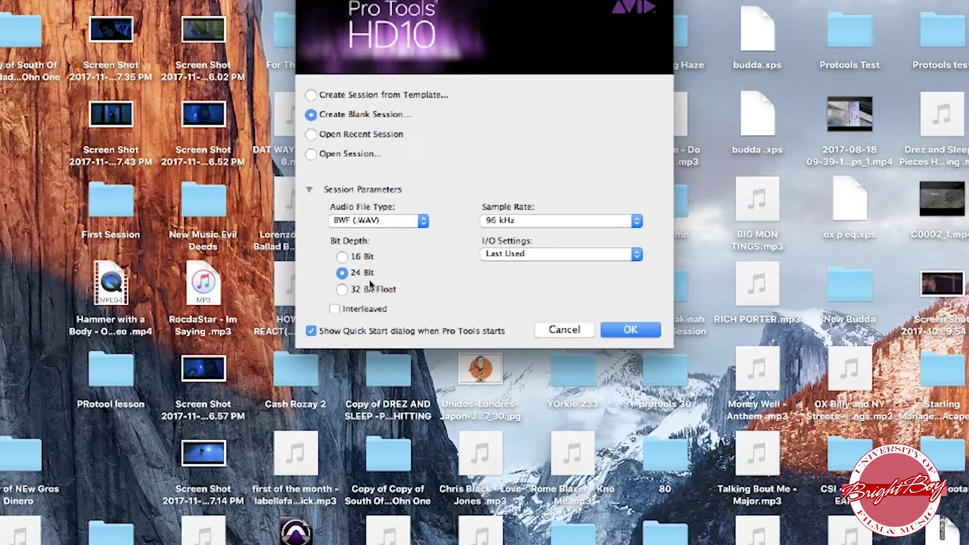
{"action": "left_click", "coordinate": [523, 221]}
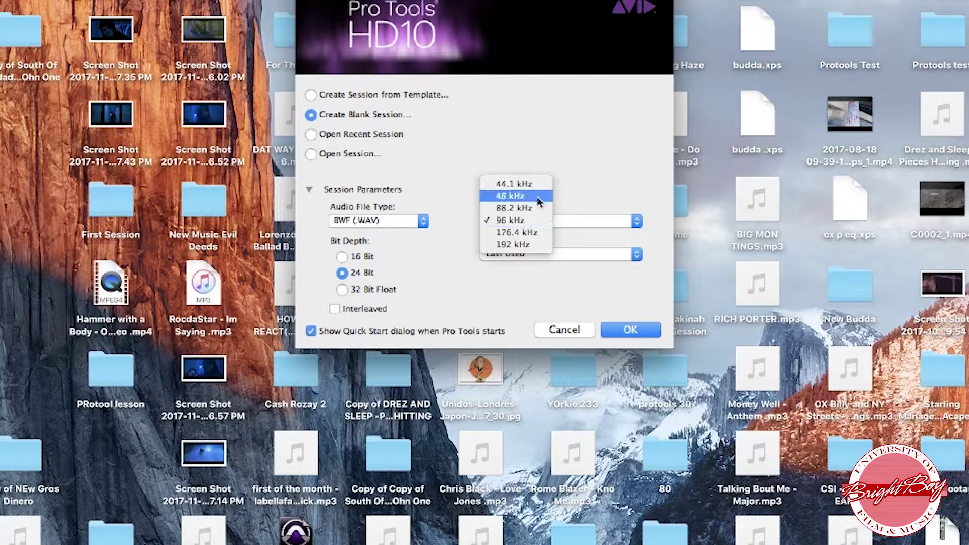
{"action": "left_click", "coordinate": [579, 177]}
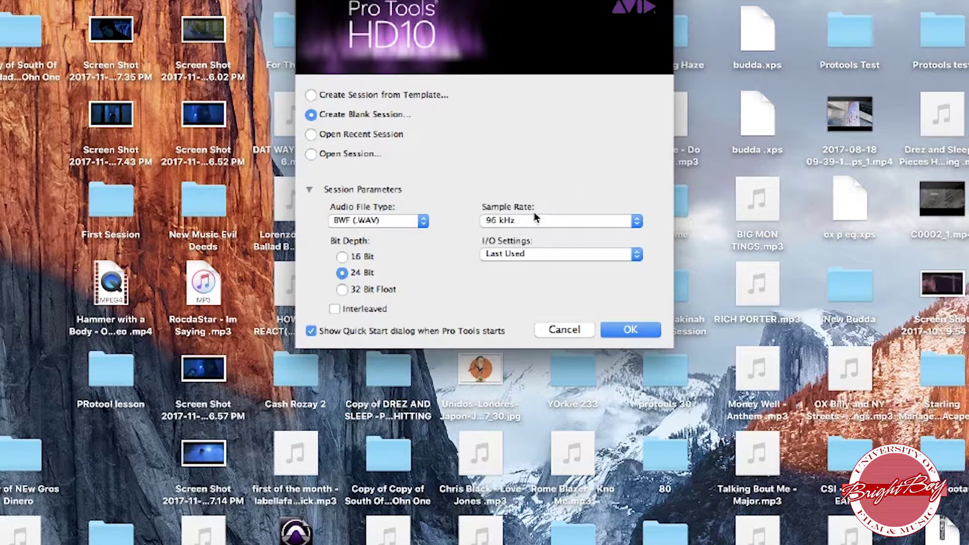
{"action": "left_click", "coordinate": [520, 221]}
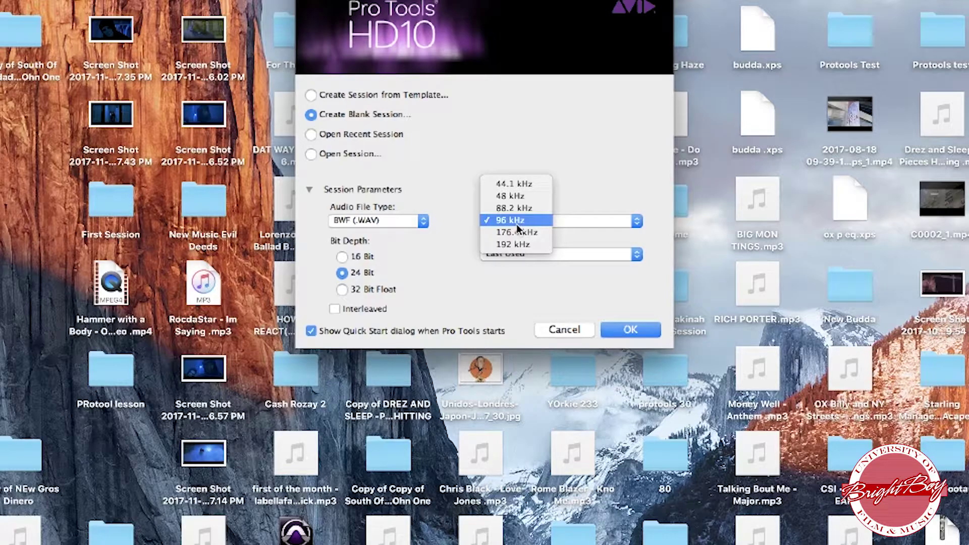
{"action": "left_click", "coordinate": [535, 185]}
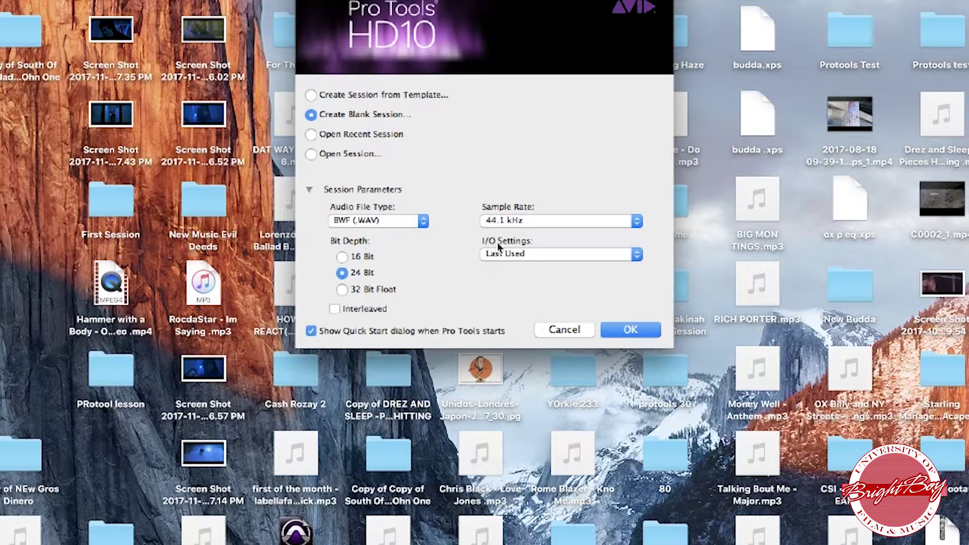
{"action": "left_click", "coordinate": [575, 255]}
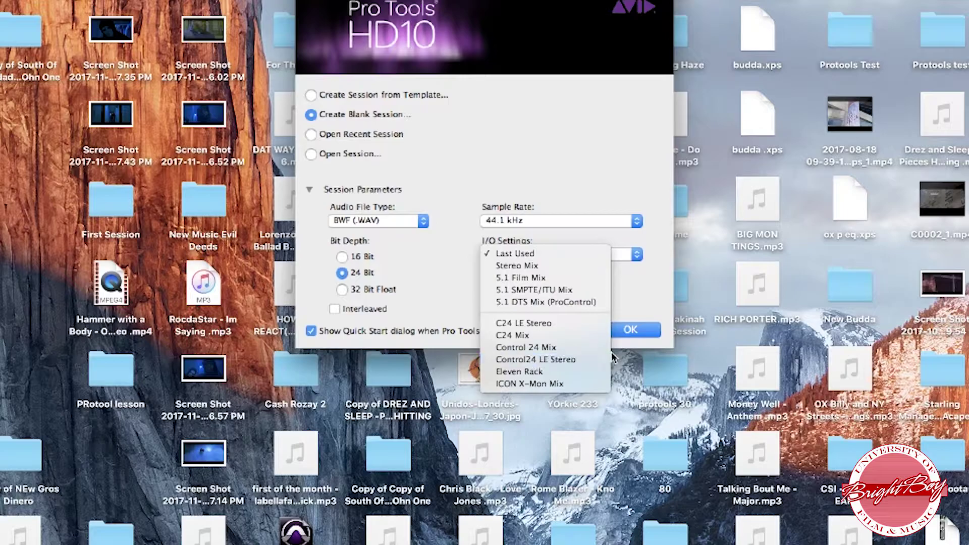
Keep Last Used I/O settings and accept the blank session settings.
{"action": "left_click", "coordinate": [652, 291]}
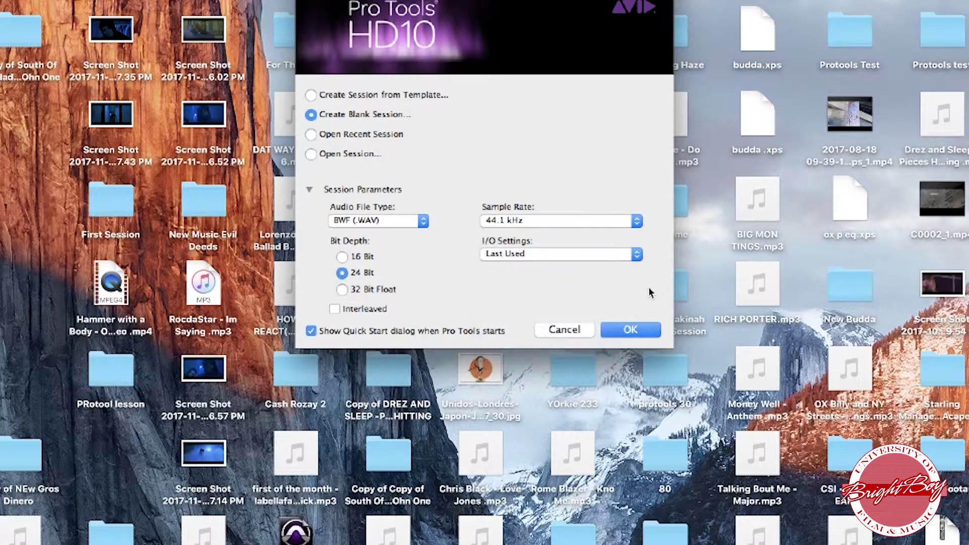
{"action": "left_click", "coordinate": [631, 330]}
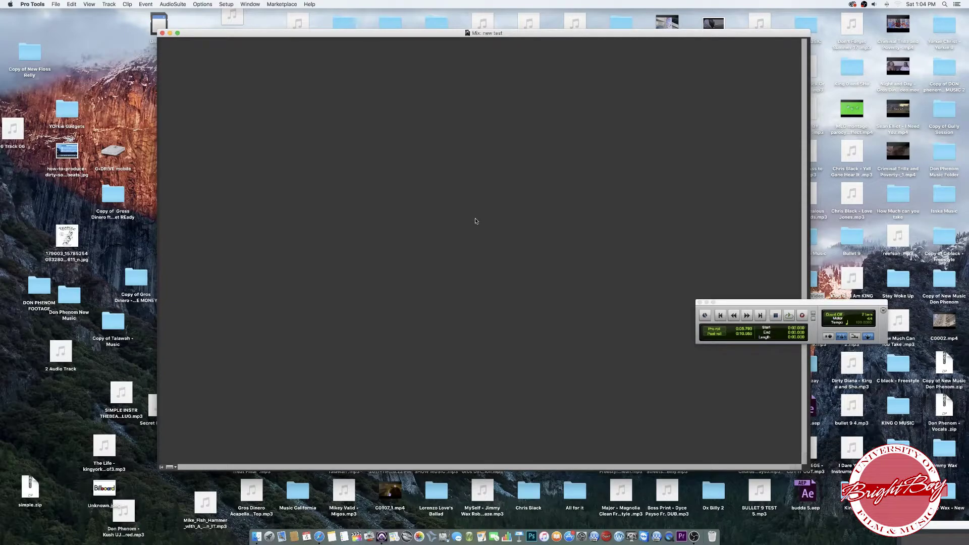
Create 12 new mono audio tracks, Audio 1 through Audio 12, via Track > New.
{"action": "left_click_drag", "start_coordinate": [298, 36], "coordinate": [220, 46]}
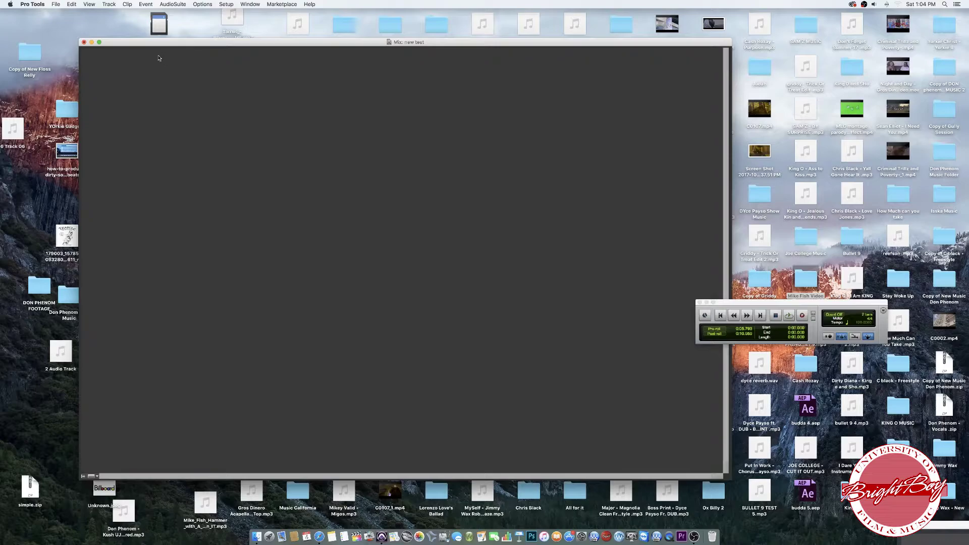
{"action": "left_click", "coordinate": [108, 3]}
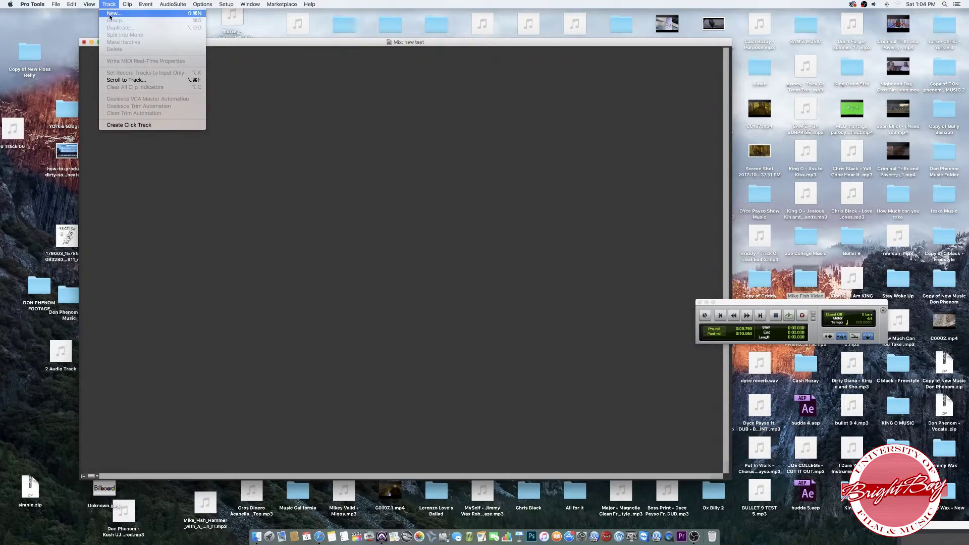
{"action": "left_click", "coordinate": [110, 17]}
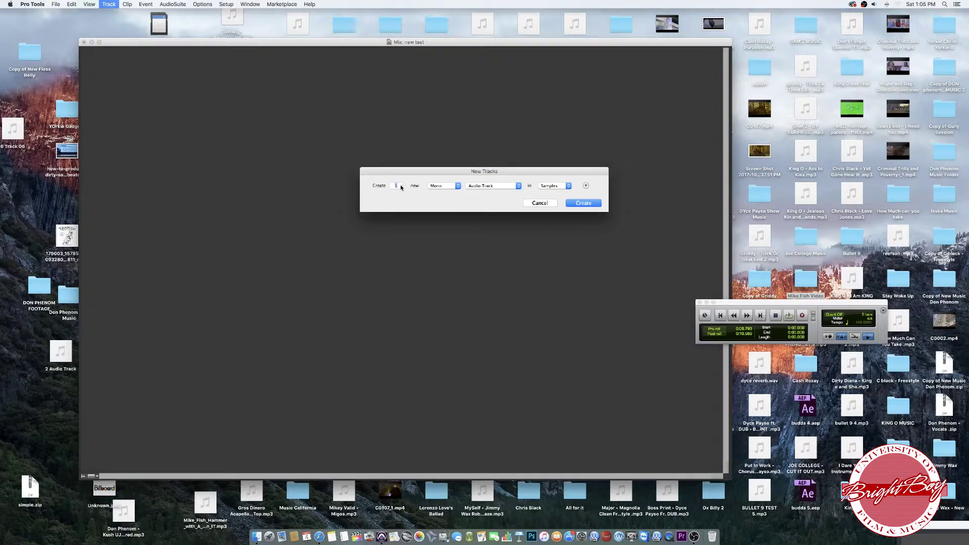
{"action": "type", "text": "10"}
{"action": "left_click", "coordinate": [447, 187]}
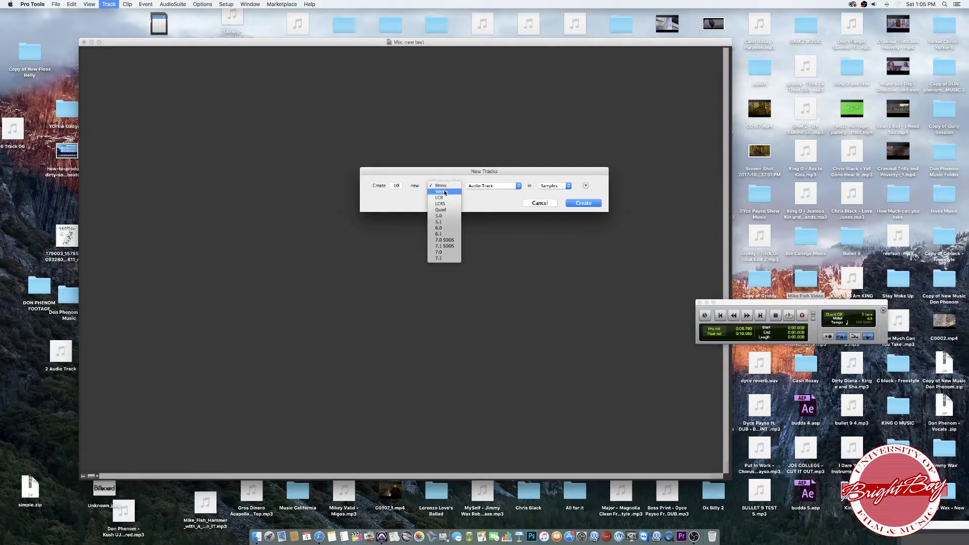
{"action": "left_click", "coordinate": [451, 177]}
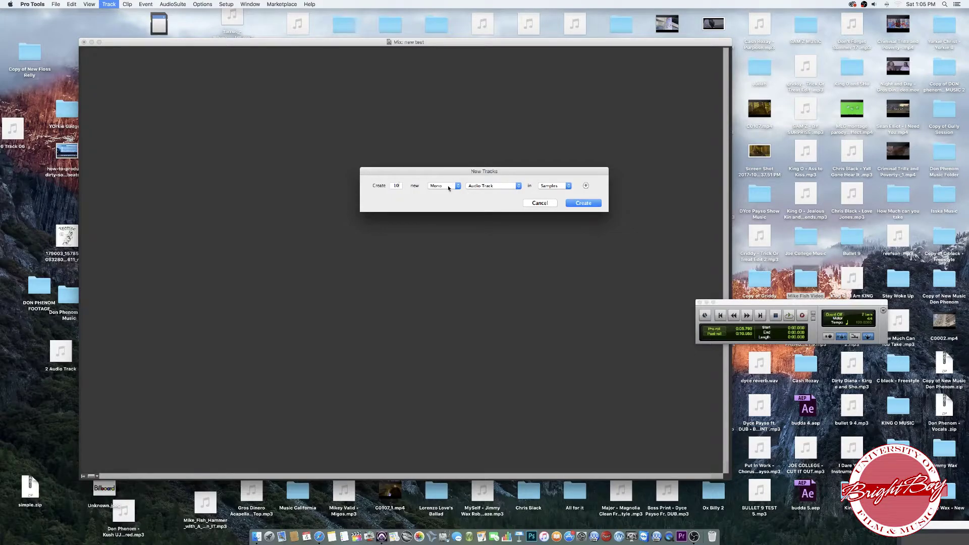
{"action": "left_click", "coordinate": [509, 187]}
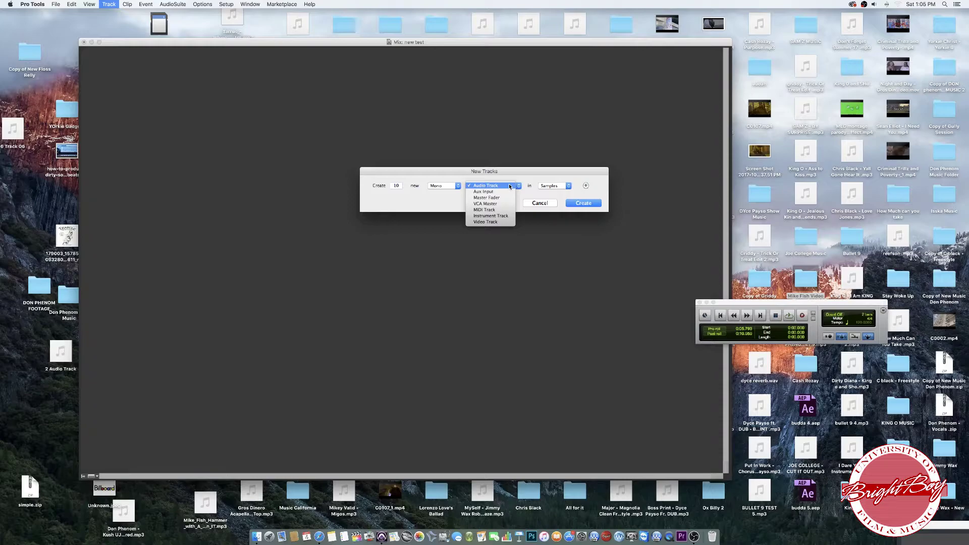
{"action": "left_click", "coordinate": [509, 185]}
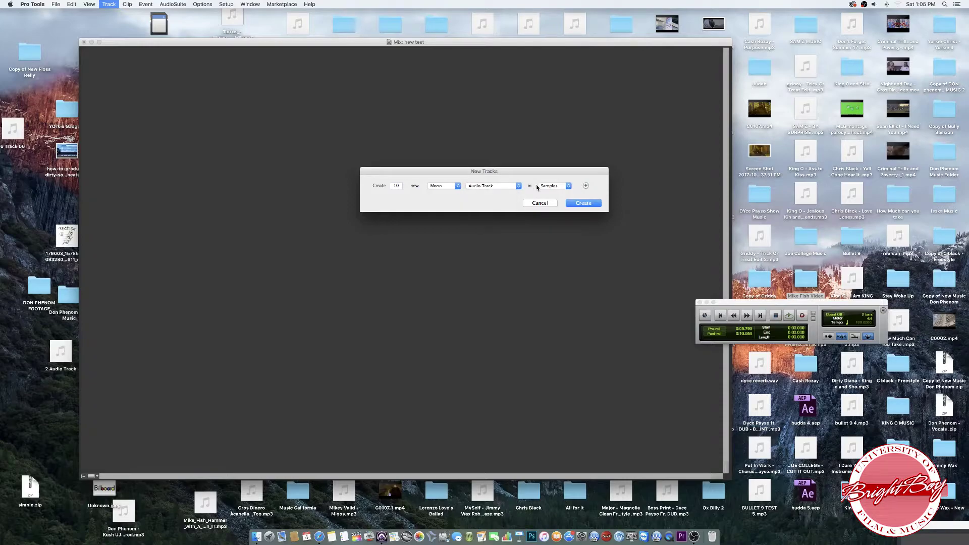
{"action": "type", "text": "12"}
{"action": "left_click", "coordinate": [584, 204]}
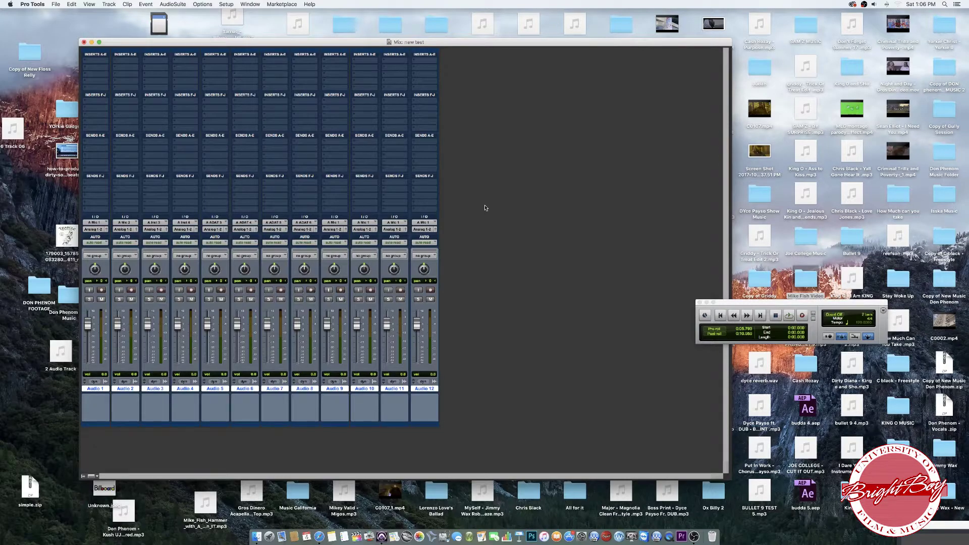
Add 2 new stereo Aux Input tracks, Aux 1 and Aux 2.
{"action": "left_click", "coordinate": [111, 4]}
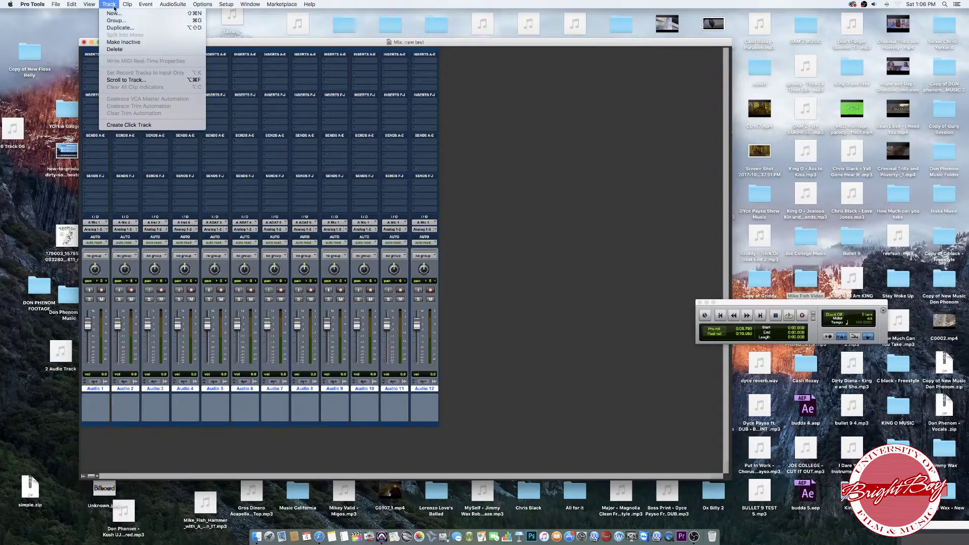
{"action": "left_click", "coordinate": [114, 13]}
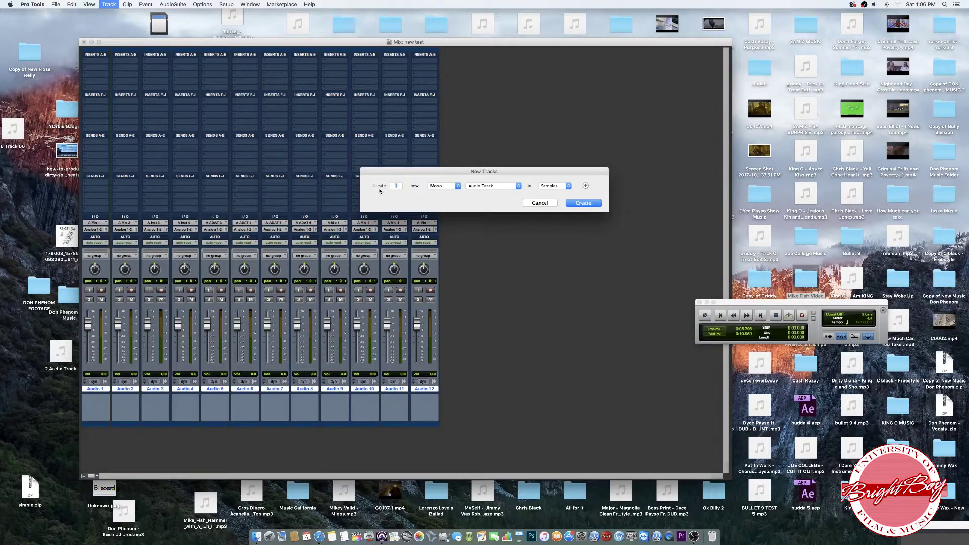
{"action": "type", "text": "2"}
{"action": "left_click", "coordinate": [450, 186]}
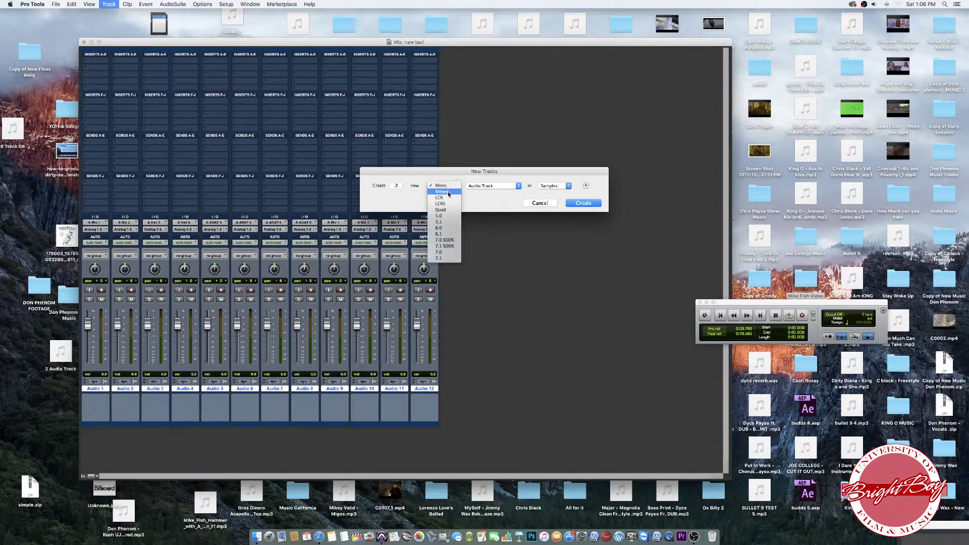
{"action": "left_click", "coordinate": [448, 192]}
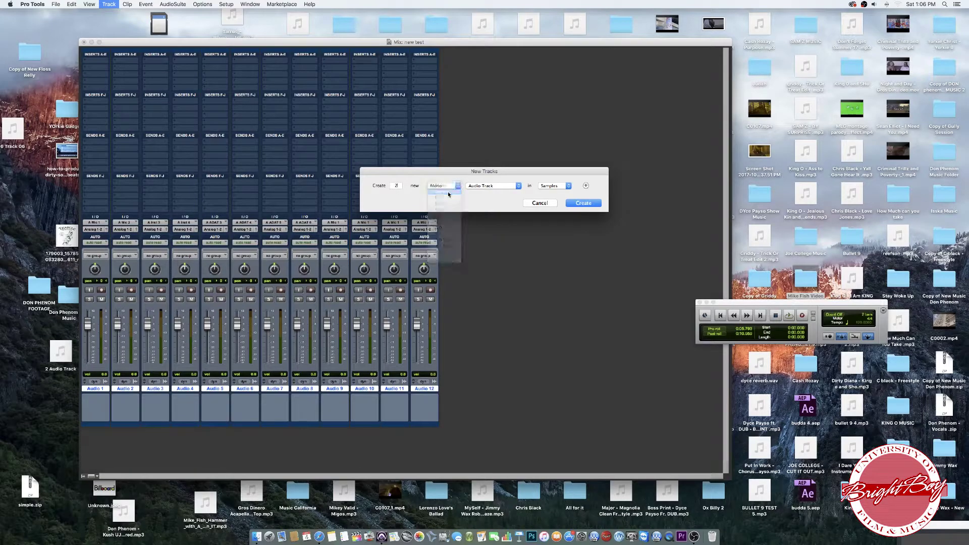
{"action": "left_click", "coordinate": [483, 186]}
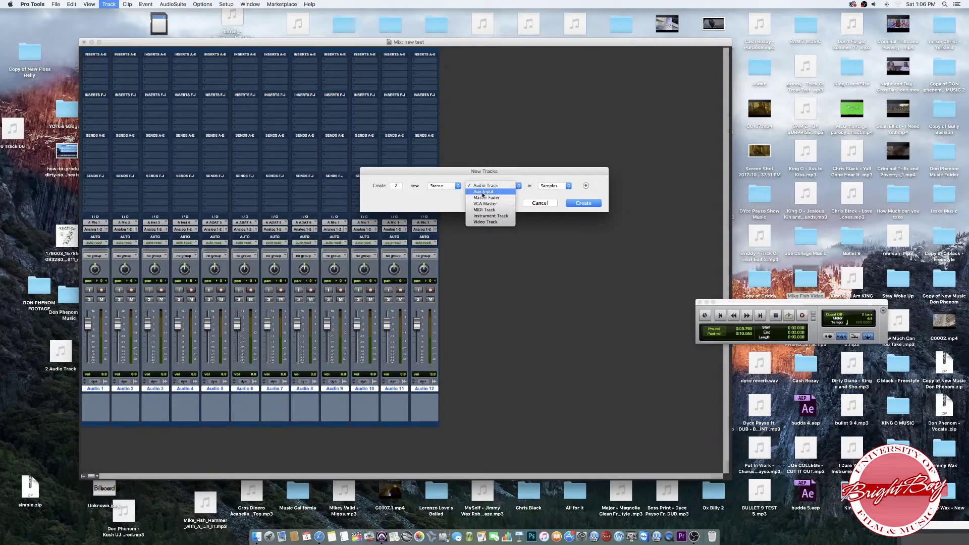
{"action": "left_click", "coordinate": [484, 193]}
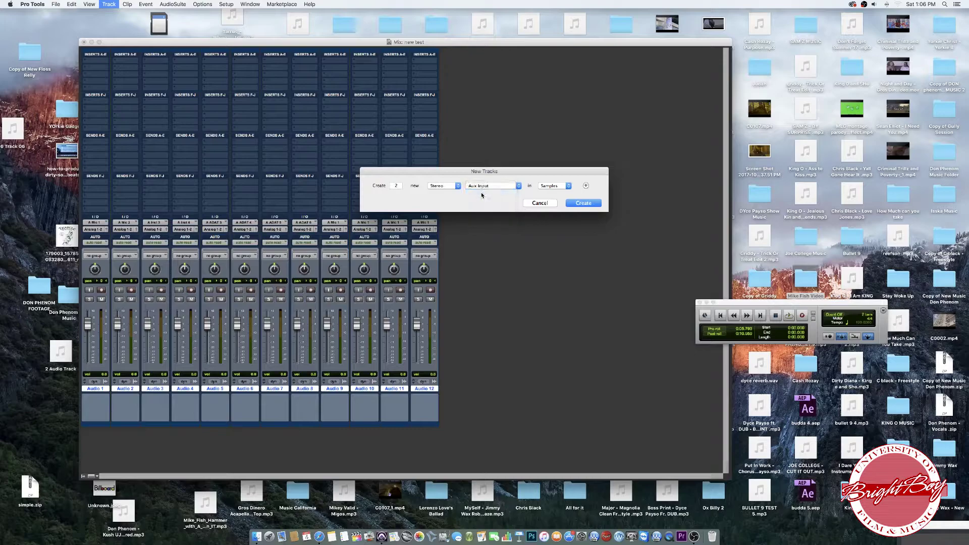
{"action": "left_click", "coordinate": [589, 205]}
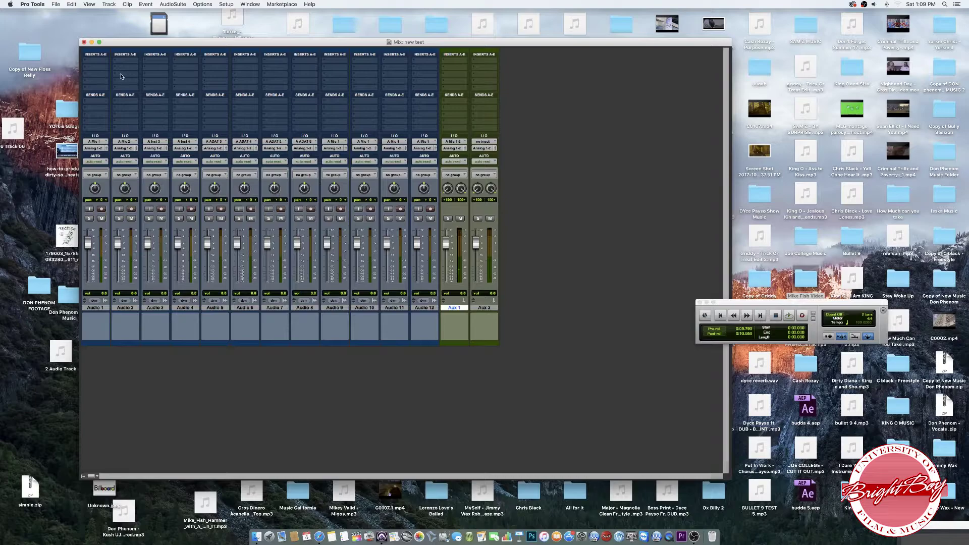
Insert the RVerb reverb plug-in on Aux 1.
{"action": "left_click", "coordinate": [89, 61]}
{"action": "mouse_move", "coordinate": [96, 72]}
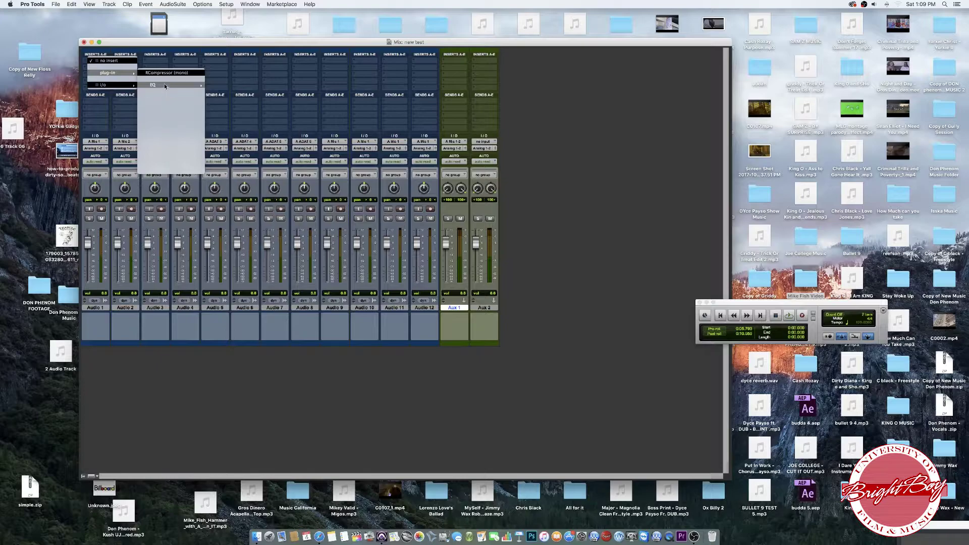
{"action": "mouse_move", "coordinate": [161, 93]}
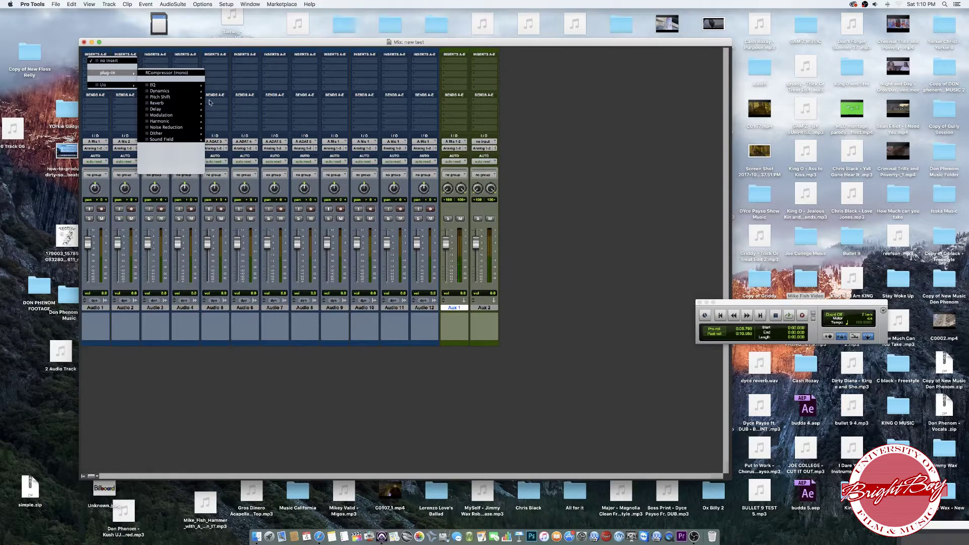
{"action": "left_click", "coordinate": [227, 106]}
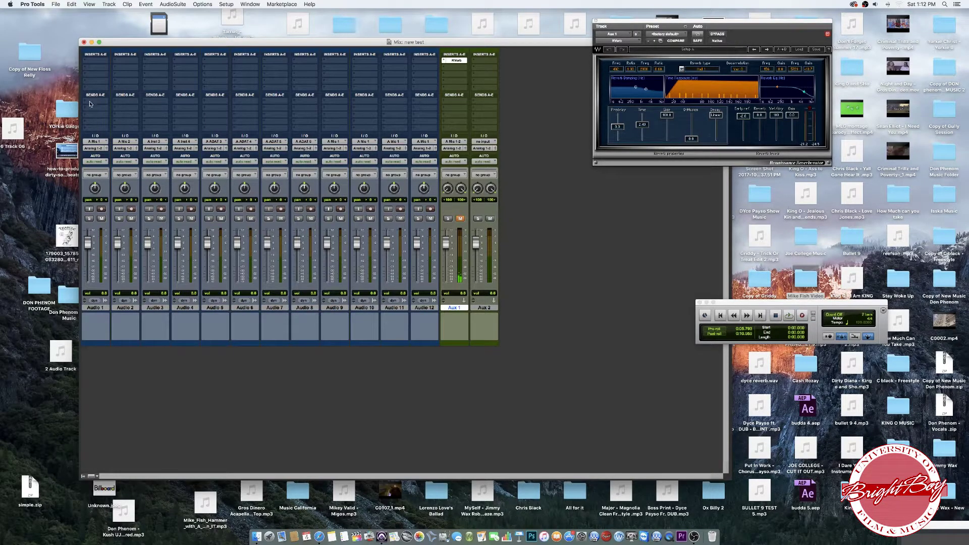
Route Audio 1's send to Bus 1-2, feed Aux 1 from Bus 1-2, raise the send to -4.8.
{"action": "left_click", "coordinate": [92, 101]}
{"action": "mouse_move", "coordinate": [108, 119]}
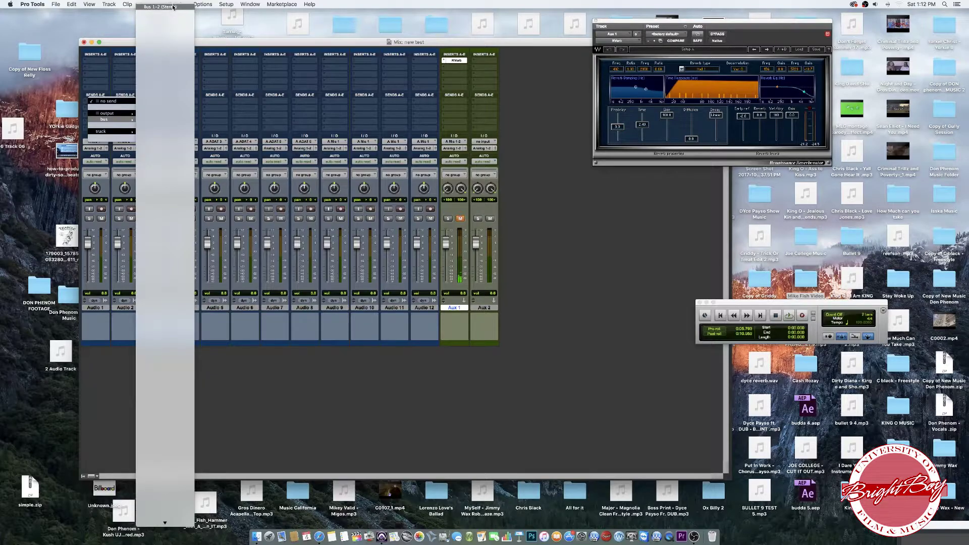
{"action": "left_click", "coordinate": [173, 7]}
{"action": "left_click", "coordinate": [483, 141]}
{"action": "mouse_move", "coordinate": [474, 147]}
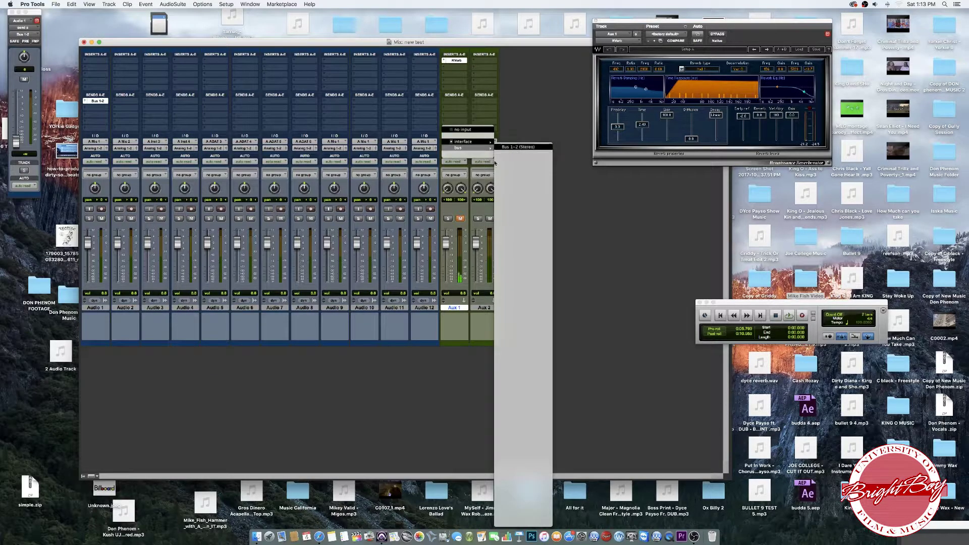
{"action": "left_click", "coordinate": [494, 163]}
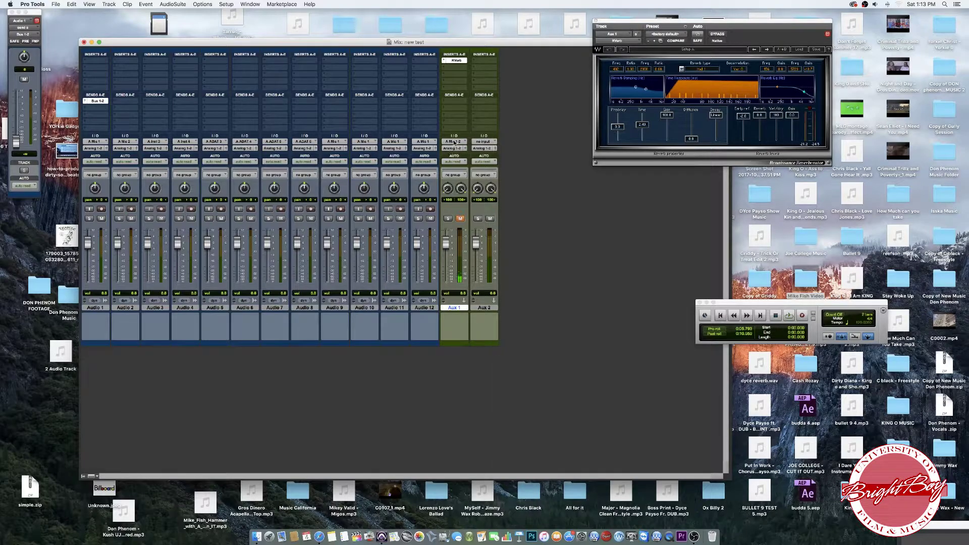
{"action": "left_click", "coordinate": [452, 142]}
{"action": "mouse_move", "coordinate": [462, 149]}
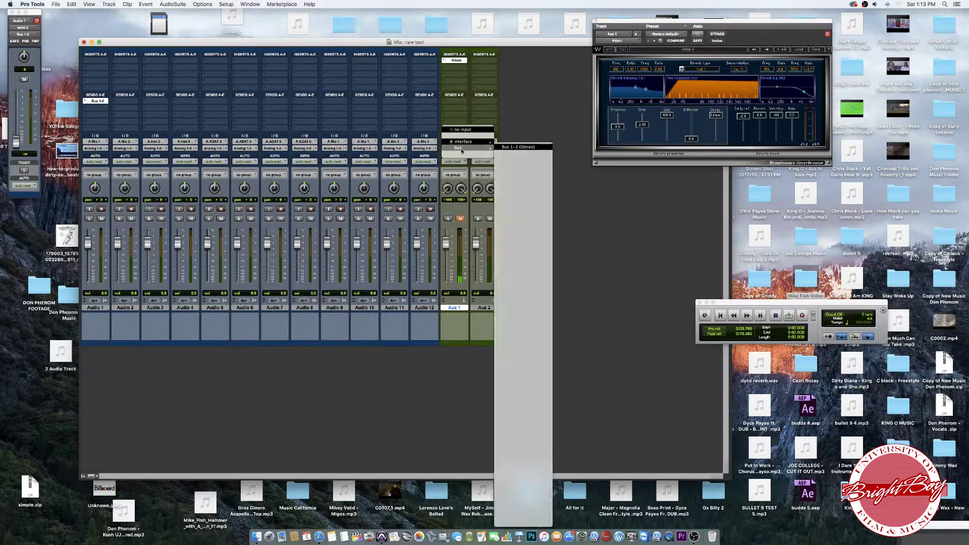
{"action": "left_click", "coordinate": [510, 148]}
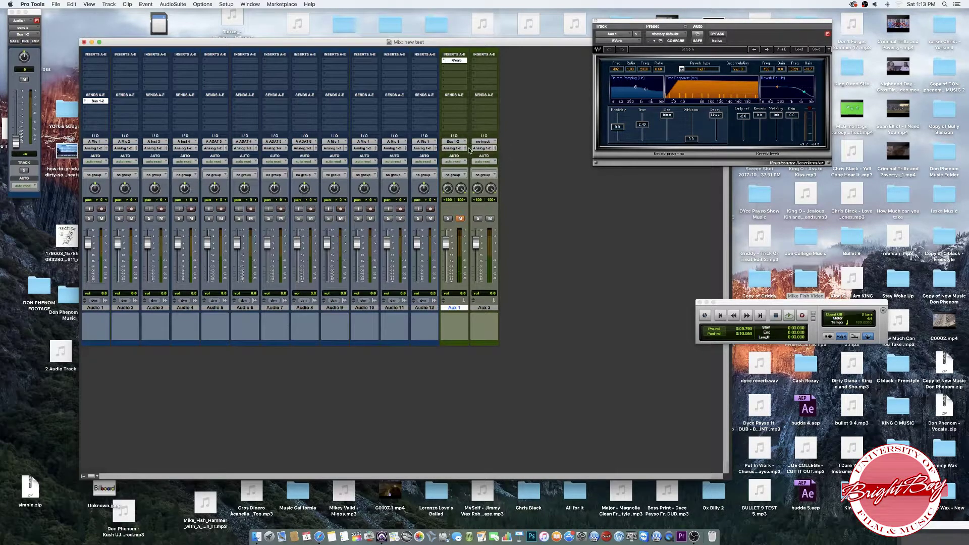
{"action": "mouse_move", "coordinate": [16, 140]}
{"action": "left_mouse_down"}
{"action": "mouse_move", "coordinate": [16, 105]}
{"action": "mouse_move", "coordinate": [18, 147]}
{"action": "left_mouse_up"}
Remove Audio 1's send and the RVerb insert from Aux 1.
{"action": "left_click", "coordinate": [87, 103]}
{"action": "left_click", "coordinate": [87, 91]}
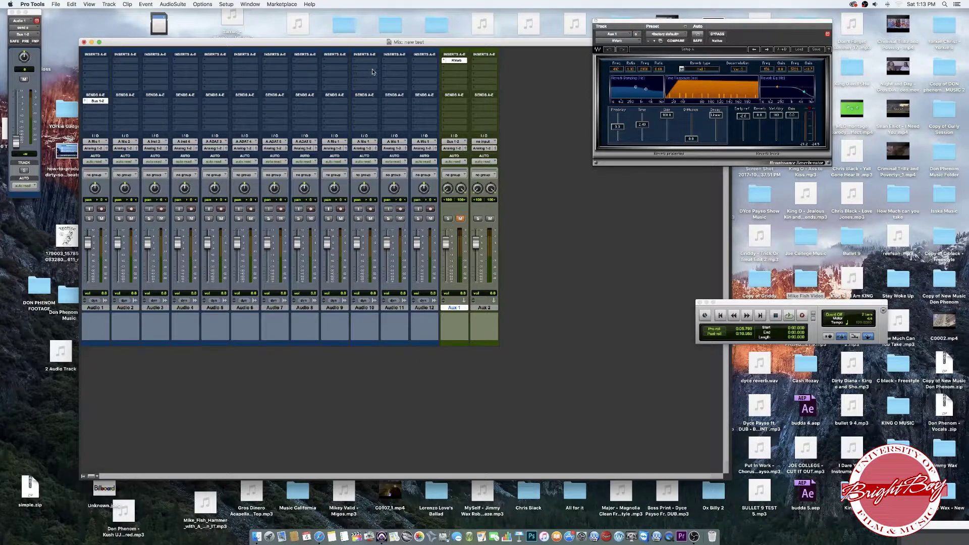
{"action": "left_click", "coordinate": [452, 60]}
{"action": "left_click", "coordinate": [454, 49]}
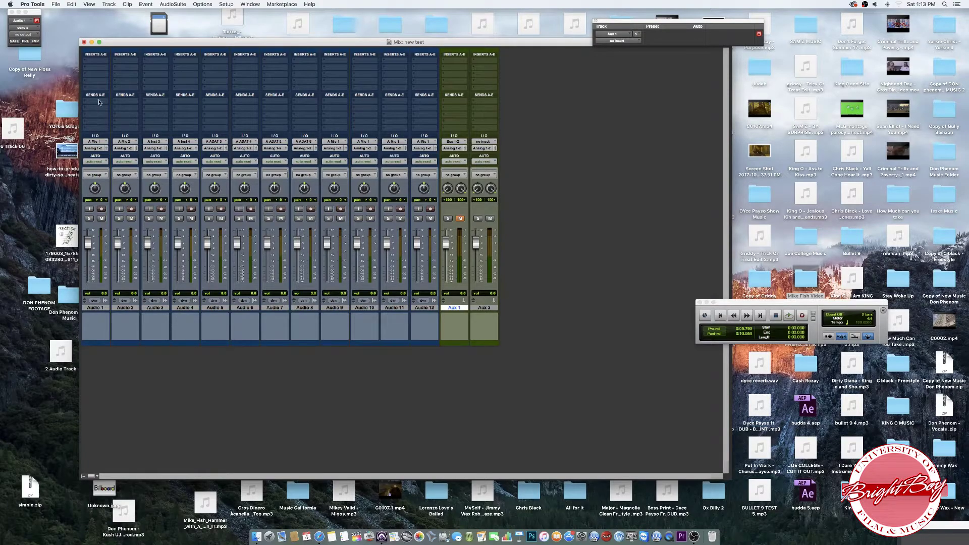
{"action": "left_click", "coordinate": [99, 67]}
{"action": "mouse_move", "coordinate": [106, 81]}
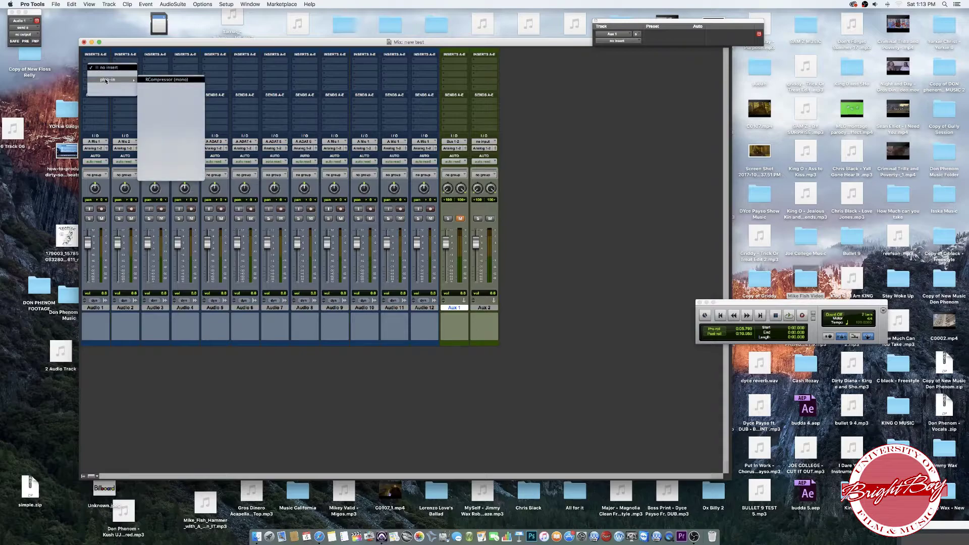
{"action": "left_click", "coordinate": [101, 99]}
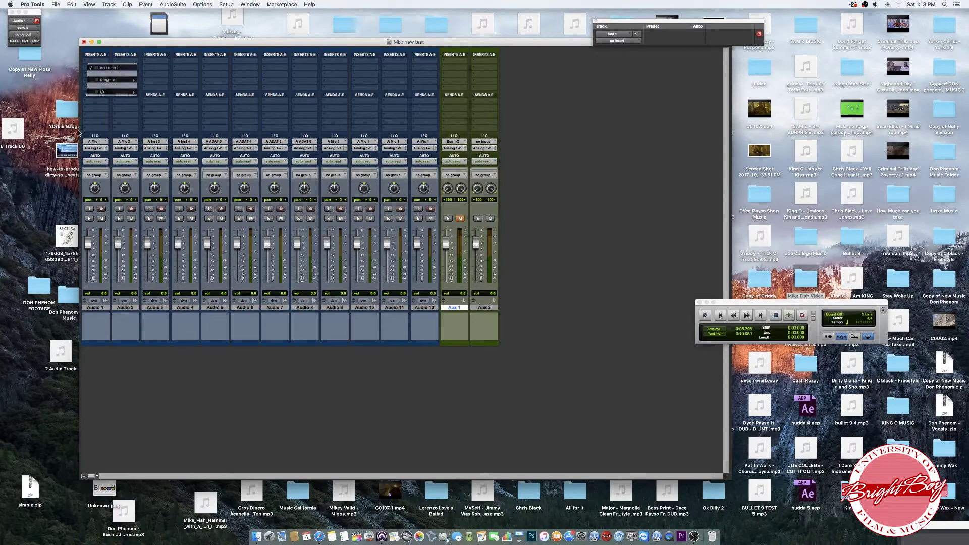
{"action": "left_click", "coordinate": [100, 106]}
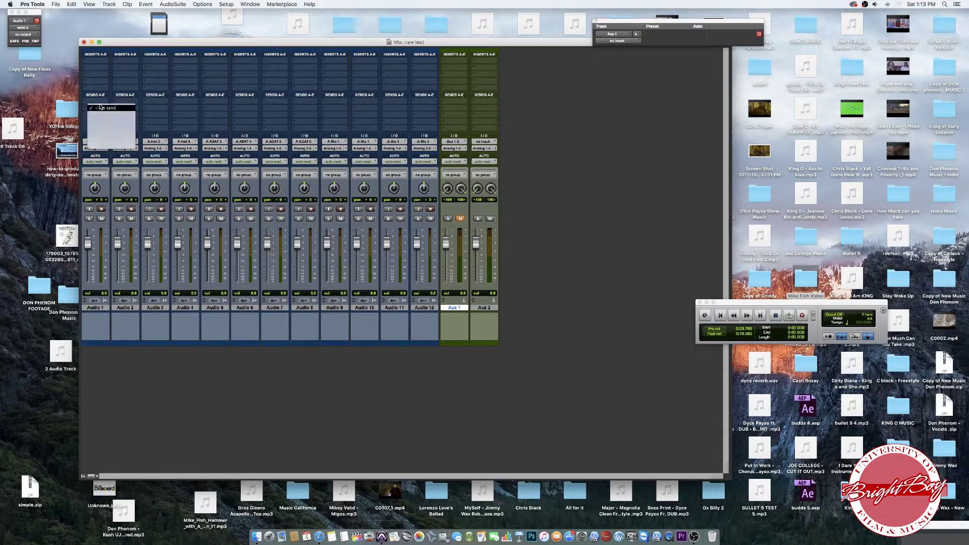
{"action": "left_click", "coordinate": [180, 93]}
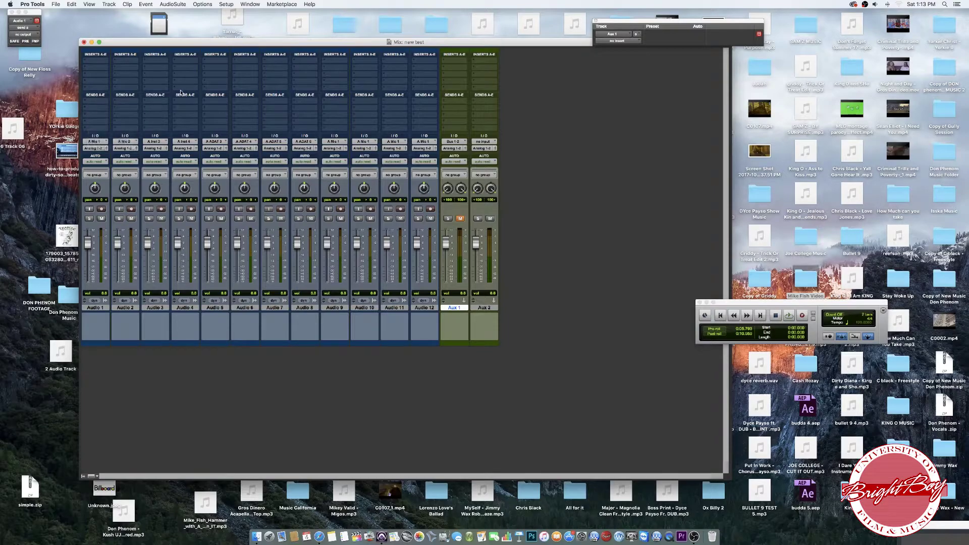
{"action": "left_click", "coordinate": [95, 142]}
{"action": "left_click", "coordinate": [96, 144]}
{"action": "left_click", "coordinate": [94, 142]}
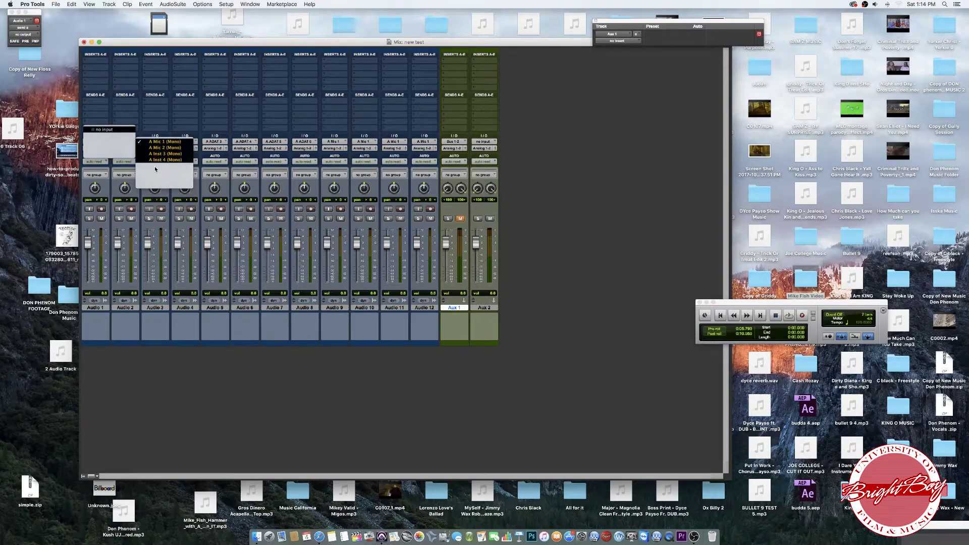
{"action": "left_click", "coordinate": [162, 114]}
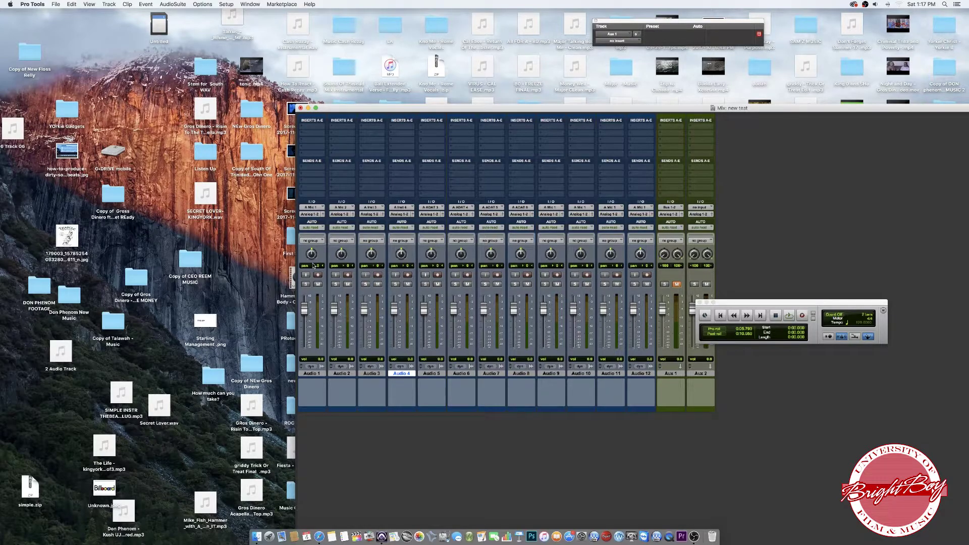
{"action": "left_click", "coordinate": [314, 227]}
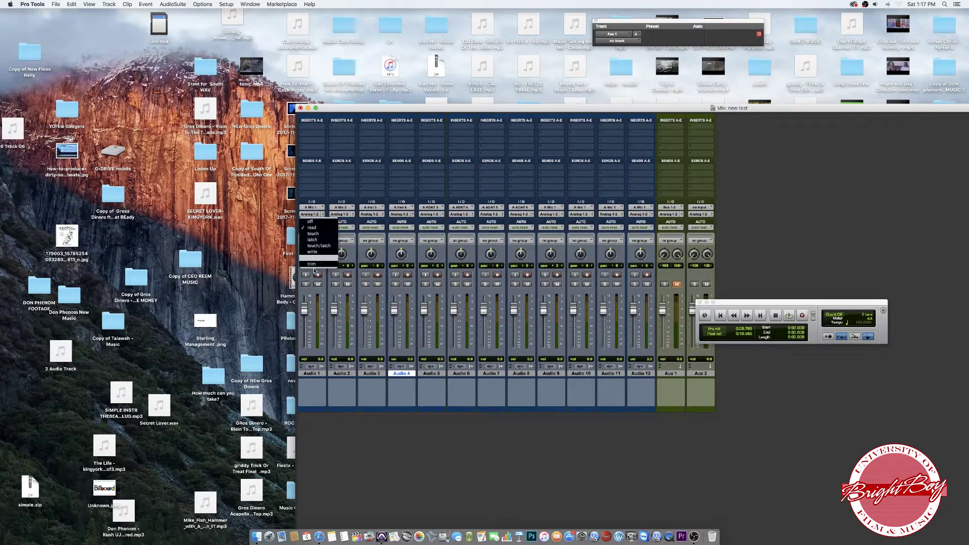
{"action": "left_click", "coordinate": [320, 258]}
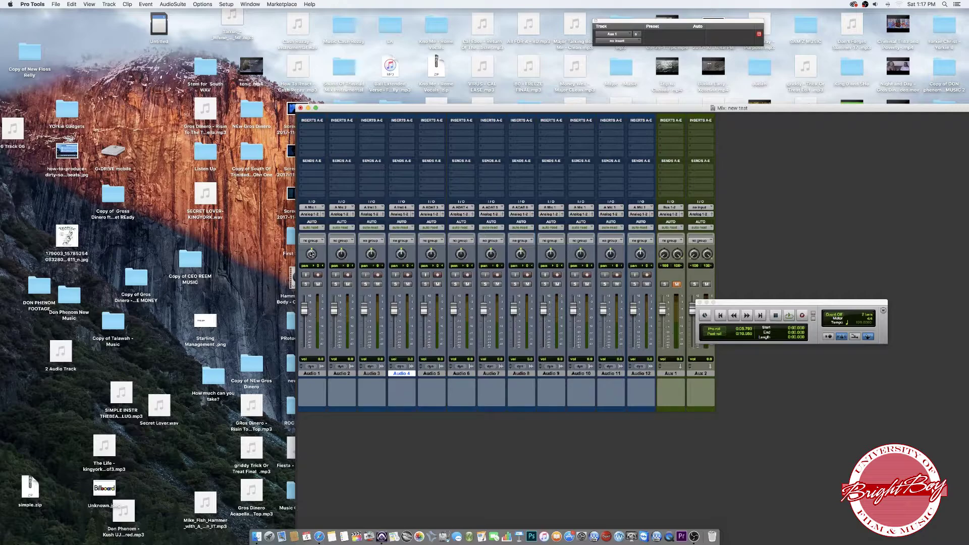
{"action": "left_click_drag", "start_coordinate": [312, 254], "coordinate": [312, 277]}
{"action": "left_click", "coordinate": [310, 256], "text": "alt"}
Rename the Audio 1 track to 'Vocal'.
{"action": "double_click", "coordinate": [156, 314]}
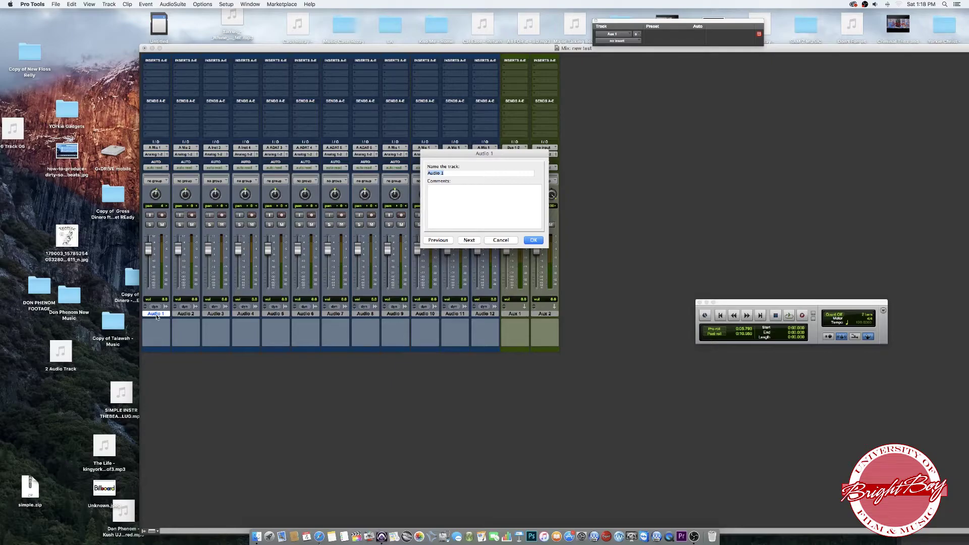
{"action": "type", "text": "Vocal"}
{"action": "key", "text": "Return"}
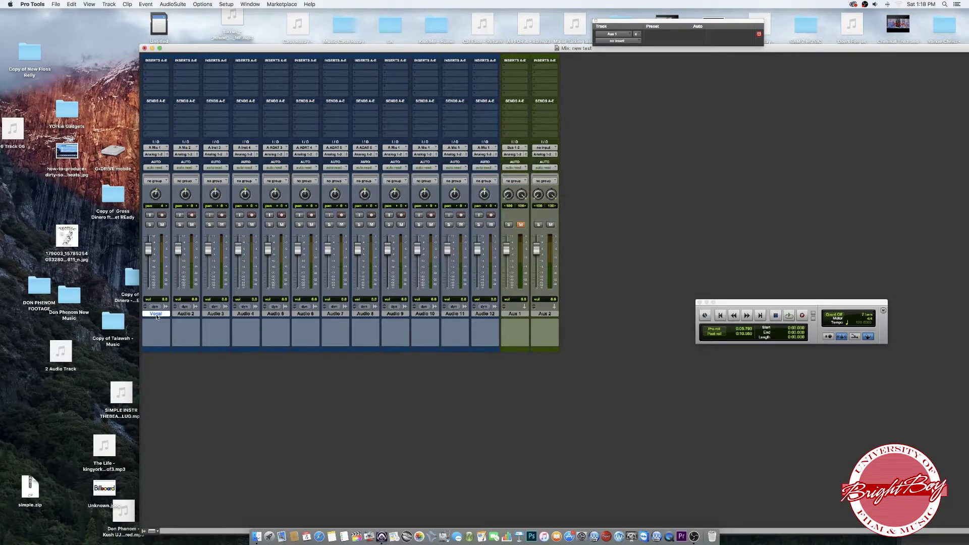
Colour the Vocal track red and turn off whole-channel-strip tinting.
{"action": "double_click", "coordinate": [160, 352]}
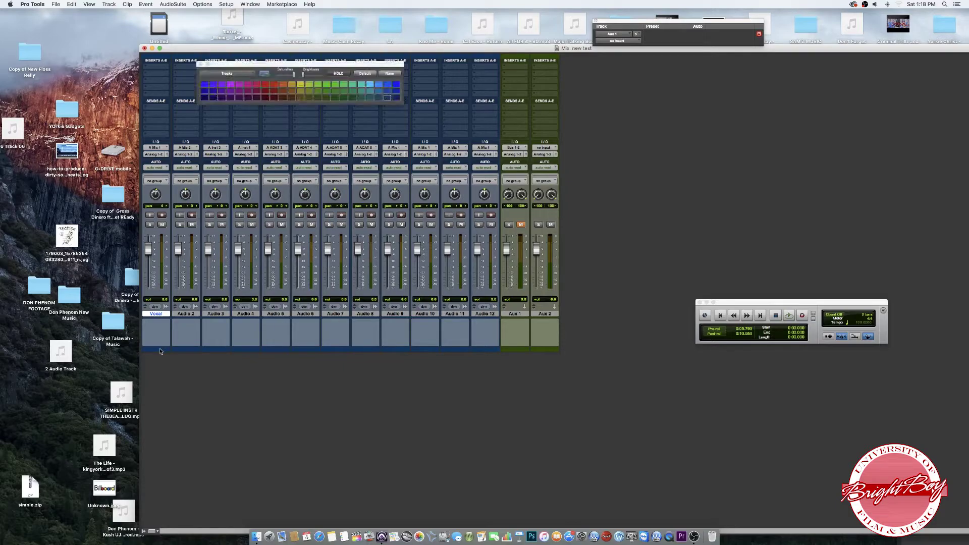
{"action": "left_click", "coordinate": [266, 84]}
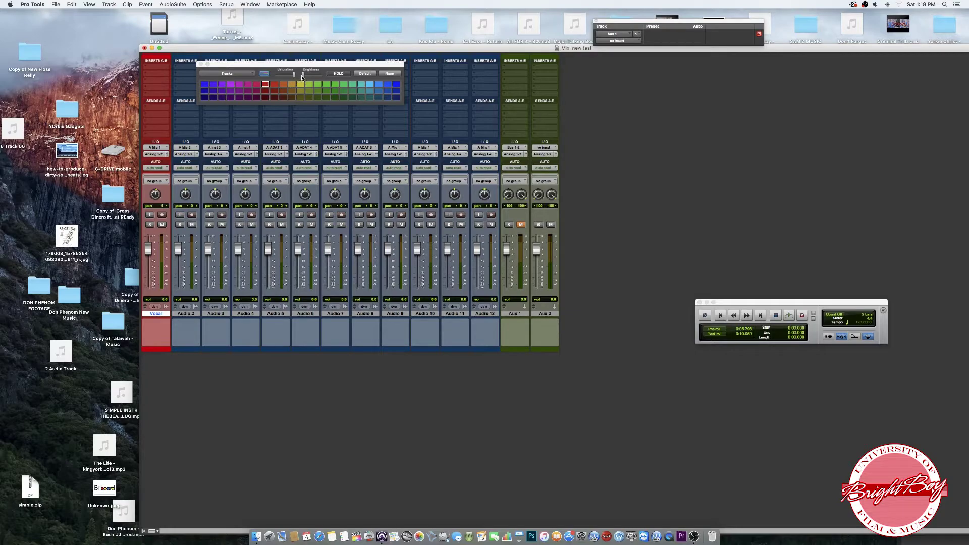
{"action": "mouse_move", "coordinate": [294, 75]}
{"action": "left_mouse_down"}
{"action": "mouse_move", "coordinate": [256, 76]}
{"action": "mouse_move", "coordinate": [293, 75]}
{"action": "left_mouse_up"}
{"action": "left_click", "coordinate": [267, 76]}
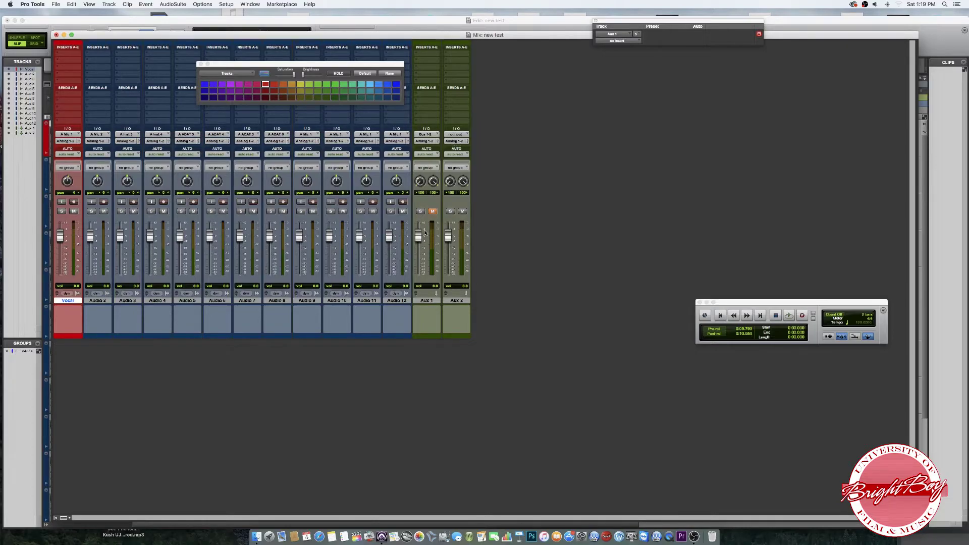
Unmute Aux 1, add a stereo Master Fader, move it after Aux 2 and lower its level.
{"action": "left_click", "coordinate": [433, 211]}
{"action": "key", "text": "super+shift+n"}
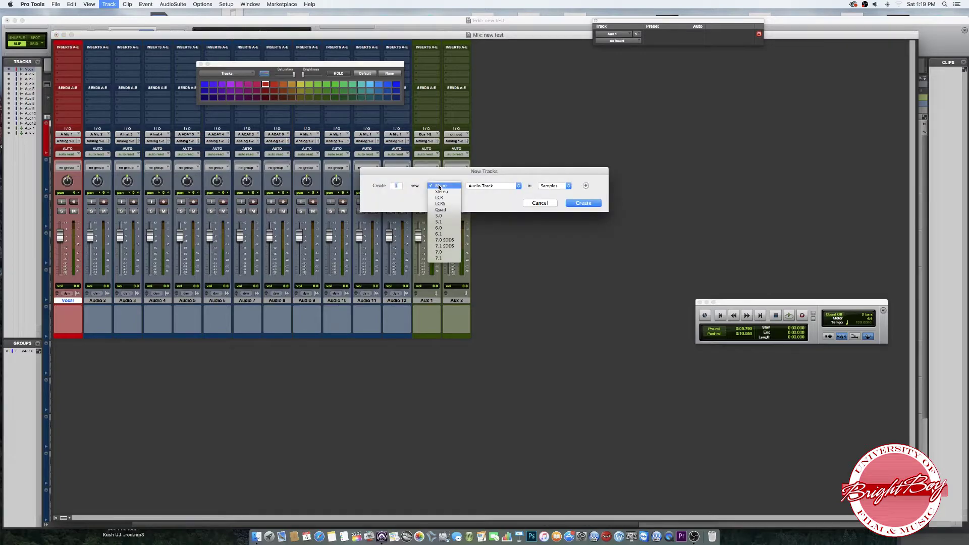
{"action": "left_click", "coordinate": [397, 188]}
{"action": "left_click", "coordinate": [438, 186]}
{"action": "left_click", "coordinate": [441, 192]}
{"action": "left_click", "coordinate": [488, 186]}
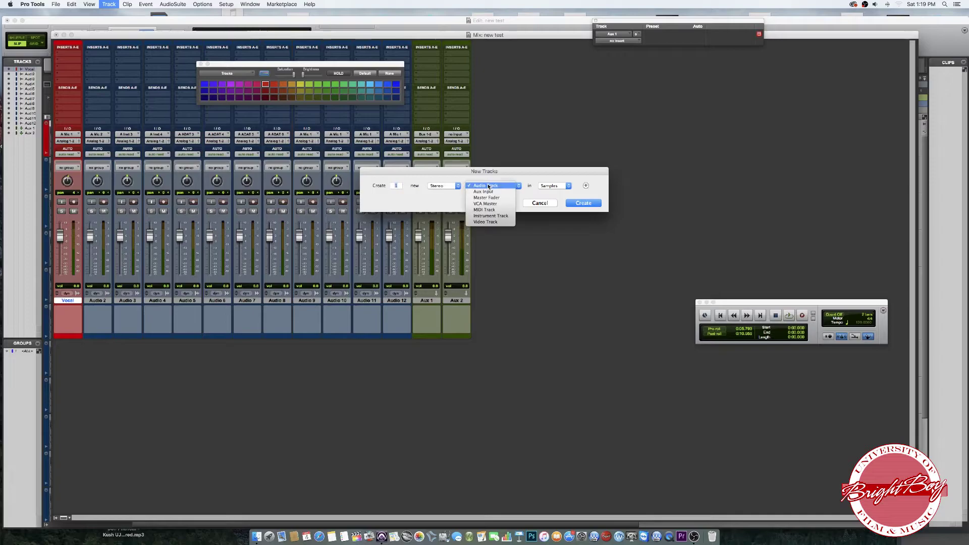
{"action": "left_click", "coordinate": [486, 199]}
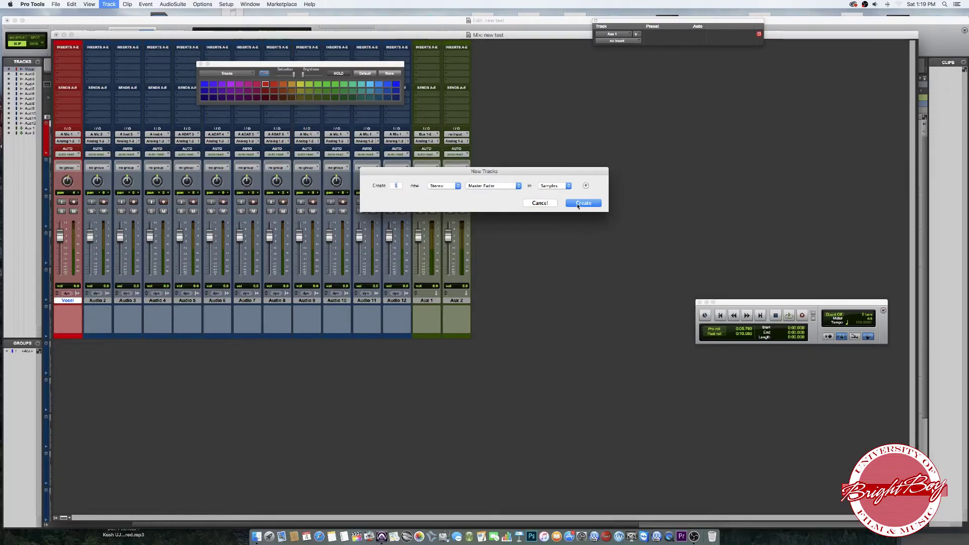
{"action": "left_click", "coordinate": [577, 202]}
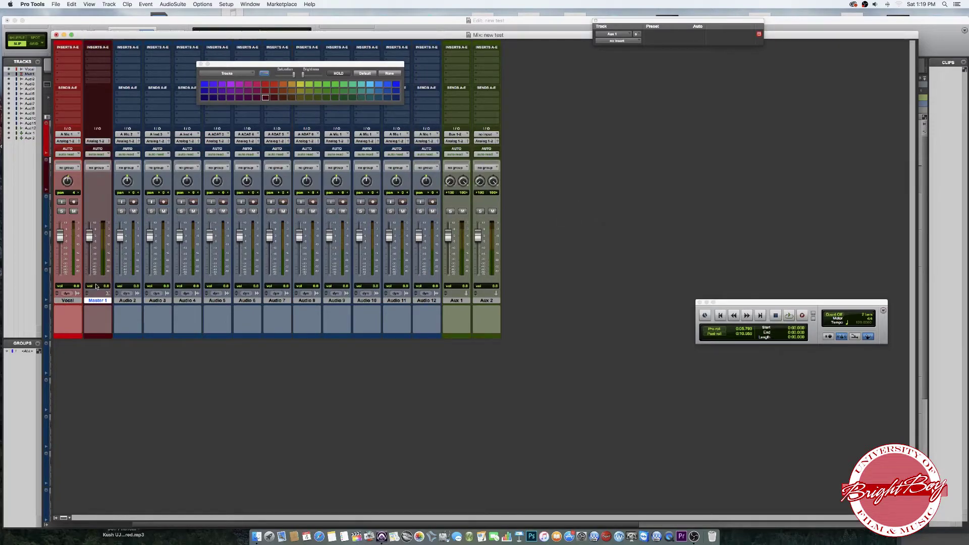
{"action": "left_click_drag", "start_coordinate": [126, 301], "coordinate": [502, 309]}
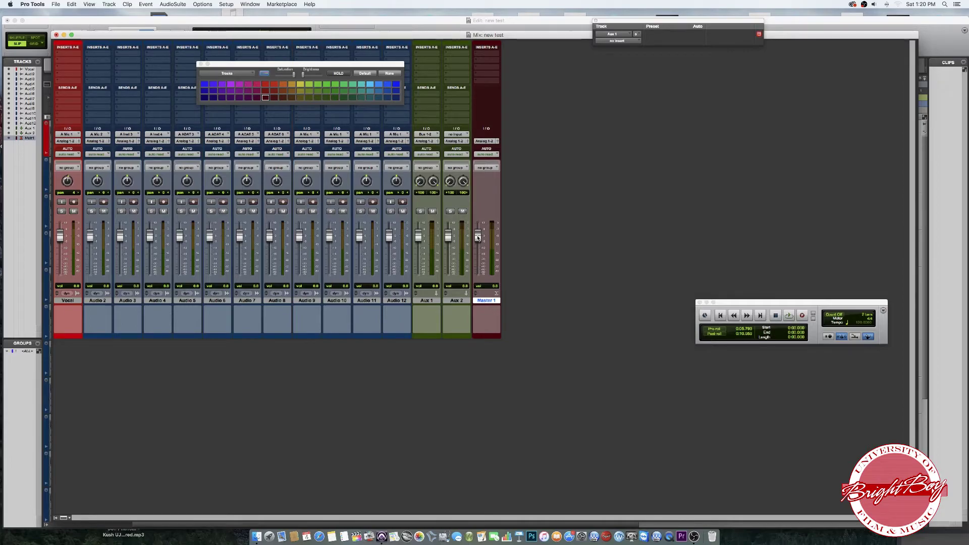
{"action": "mouse_move", "coordinate": [478, 238]}
{"action": "left_mouse_down"}
{"action": "mouse_move", "coordinate": [477, 285]}
{"action": "mouse_move", "coordinate": [478, 236]}
{"action": "left_mouse_up"}
Show the Transport window and position it over the middle of the mixer.
{"action": "key", "text": "super+1"}
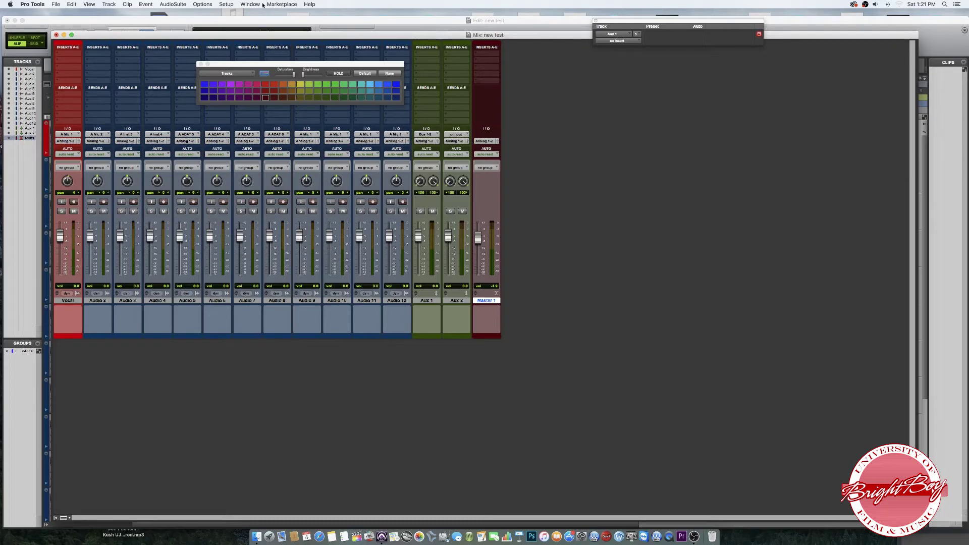
{"action": "left_click", "coordinate": [251, 4]}
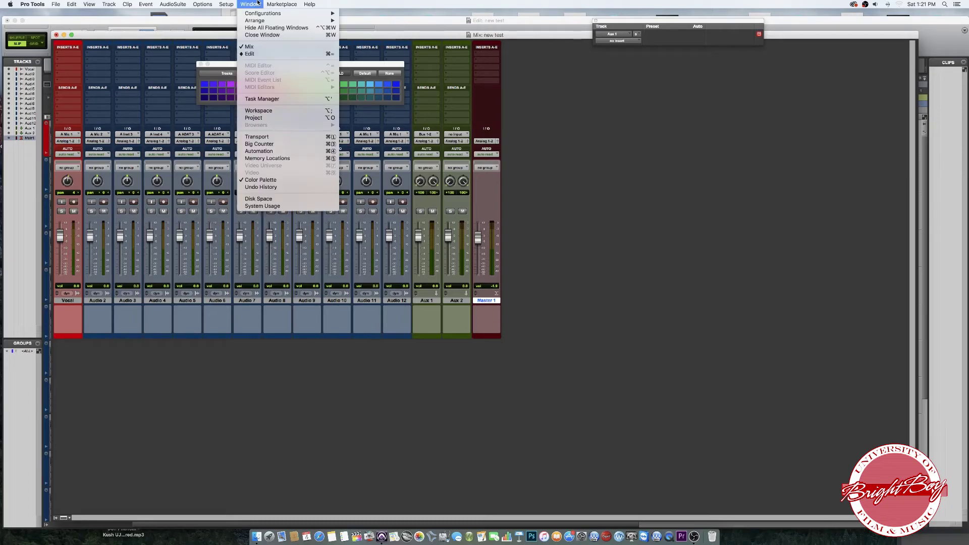
{"action": "left_click", "coordinate": [260, 137]}
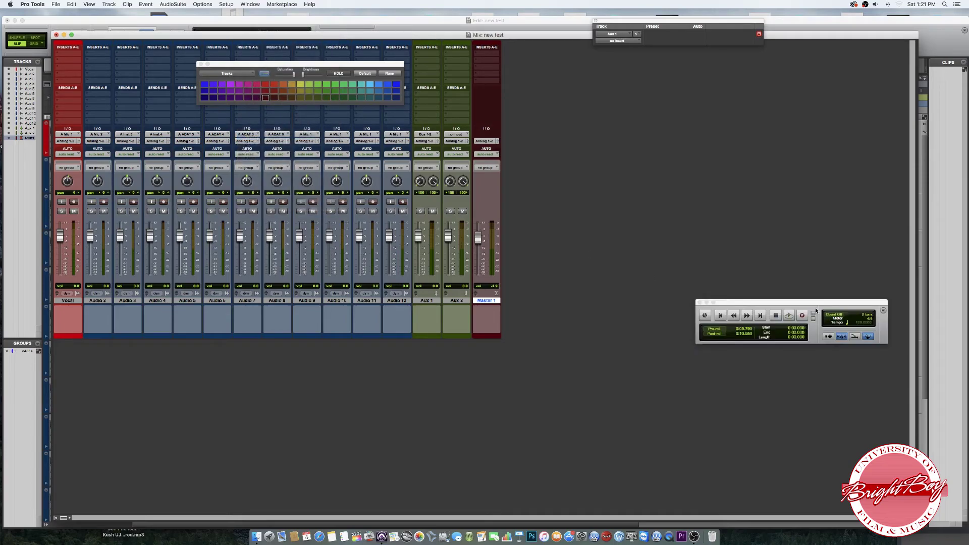
{"action": "left_click_drag", "start_coordinate": [815, 307], "coordinate": [561, 219]}
Record-arm the Vocal track and record a short take, then stop.
{"action": "left_click", "coordinate": [74, 202]}
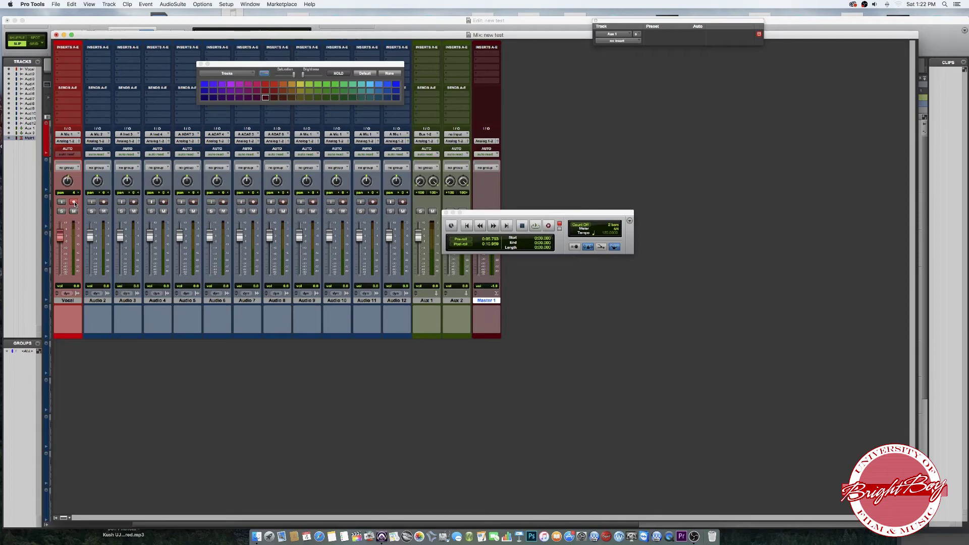
{"action": "left_click", "coordinate": [549, 226]}
{"action": "left_click", "coordinate": [533, 227]}
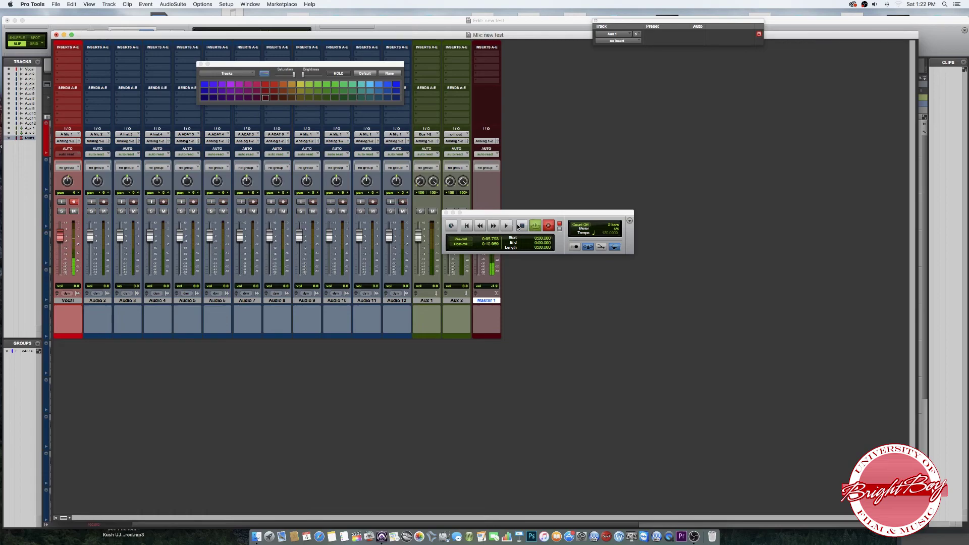
{"action": "left_click", "coordinate": [521, 226]}
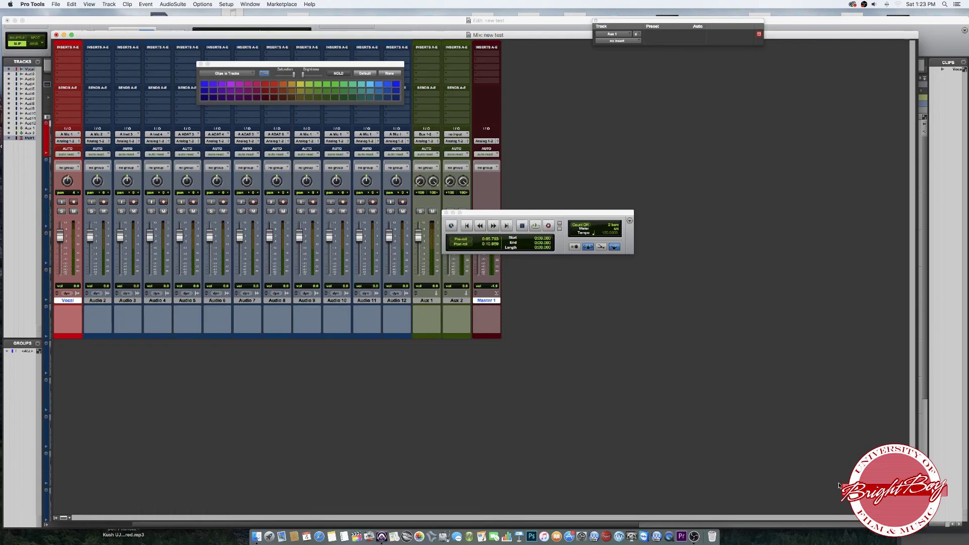